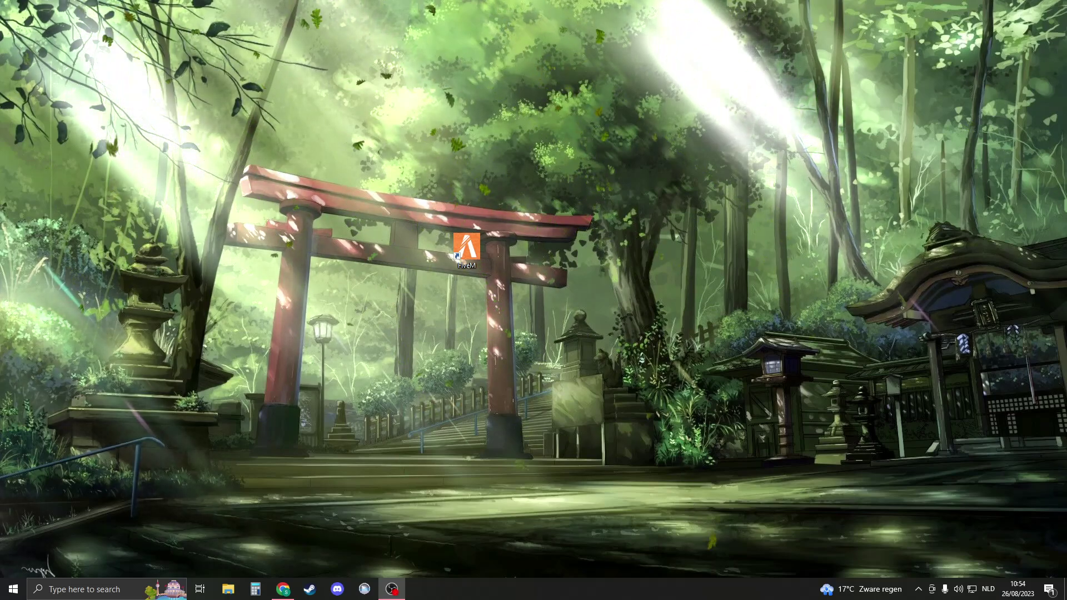
Switch to Chrome and download the ReShade 5.8.0 installer from reshade.me/downloads/ReShade_Setup_5.8.0.exe
{"action": "key", "text": "alt+Tab"}
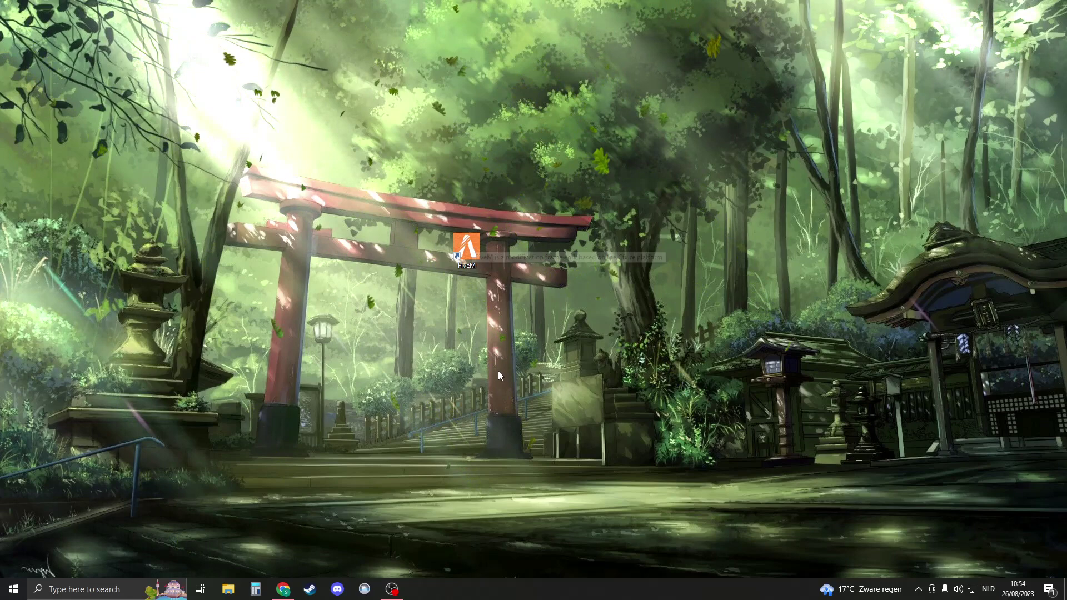
{"action": "key", "text": "alt+Tab"}
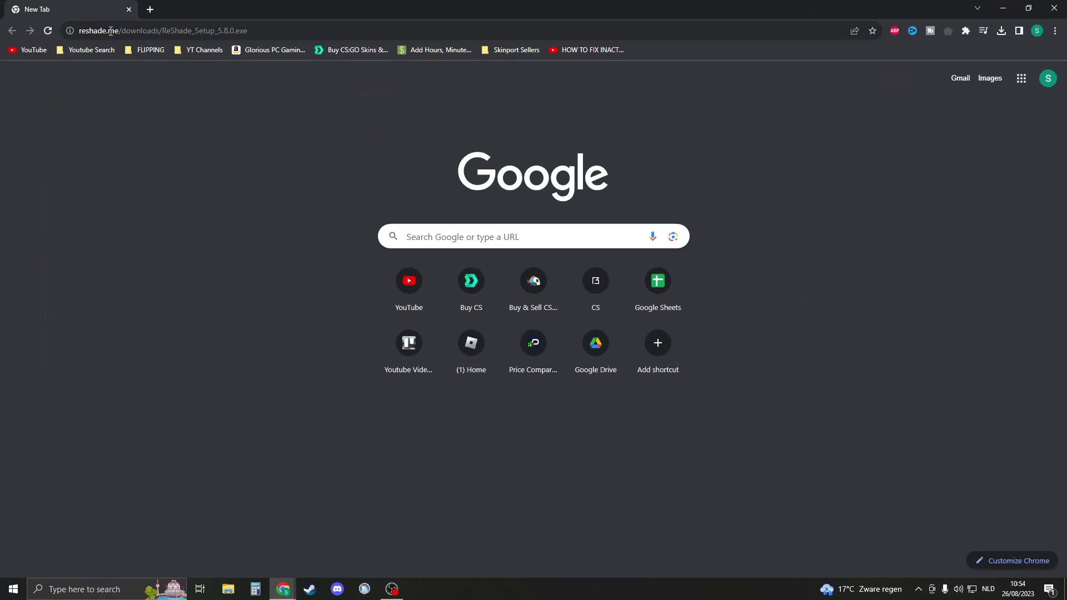
{"action": "left_click", "coordinate": [111, 31]}
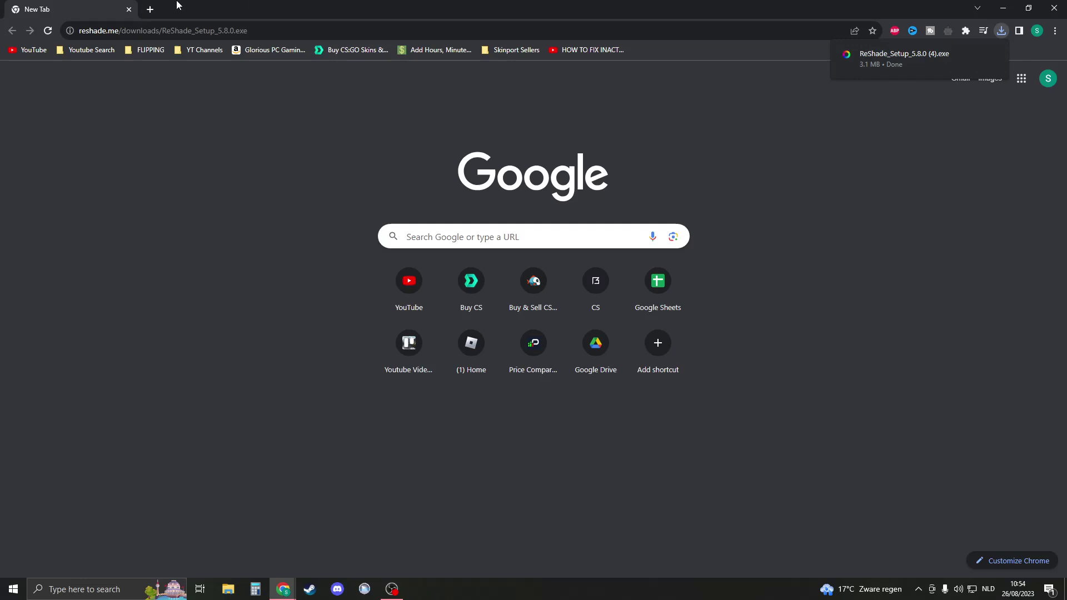
Search for reshade in a new browser tab, view the download section of reshade.me, and close the tab
{"action": "key", "text": "ctrl+t"}
{"action": "type", "text": "reshade"}
{"action": "key", "text": "Return"}
{"action": "left_click", "coordinate": [148, 199]}
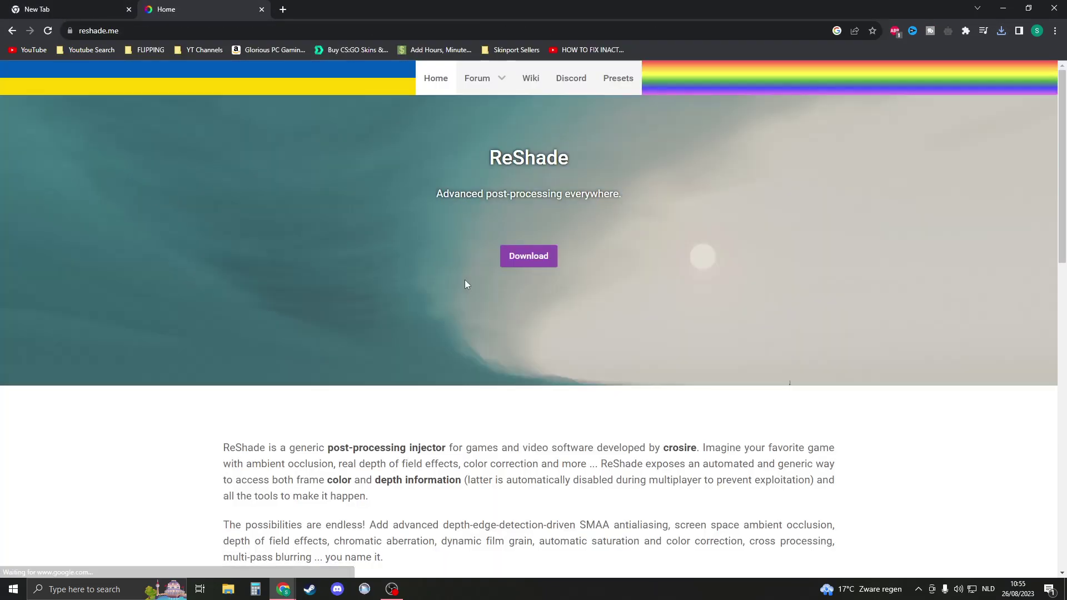
{"action": "left_click", "coordinate": [519, 256]}
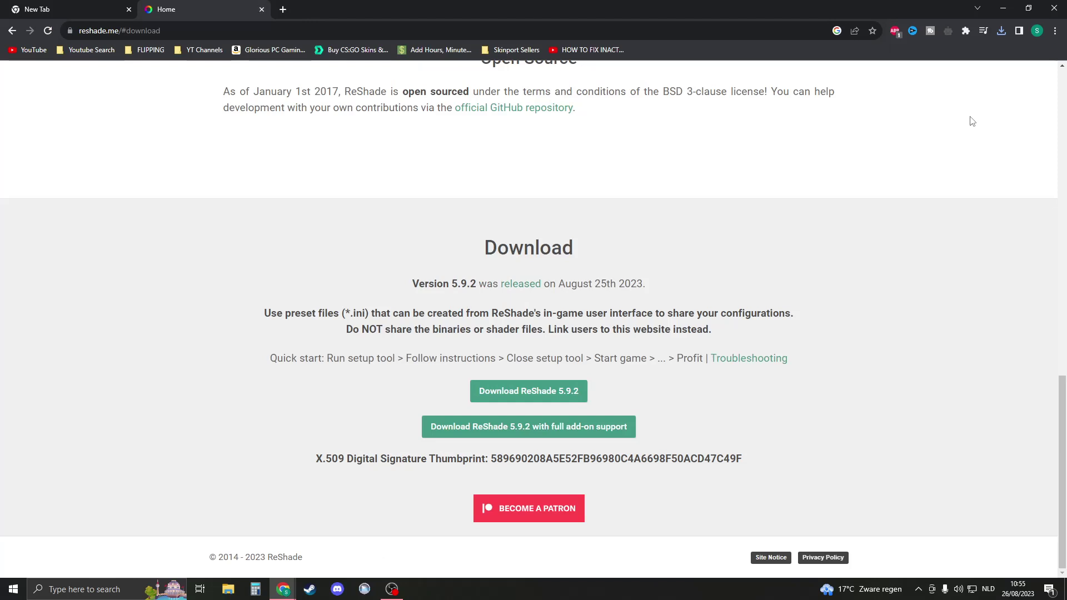
{"action": "left_click", "coordinate": [261, 9]}
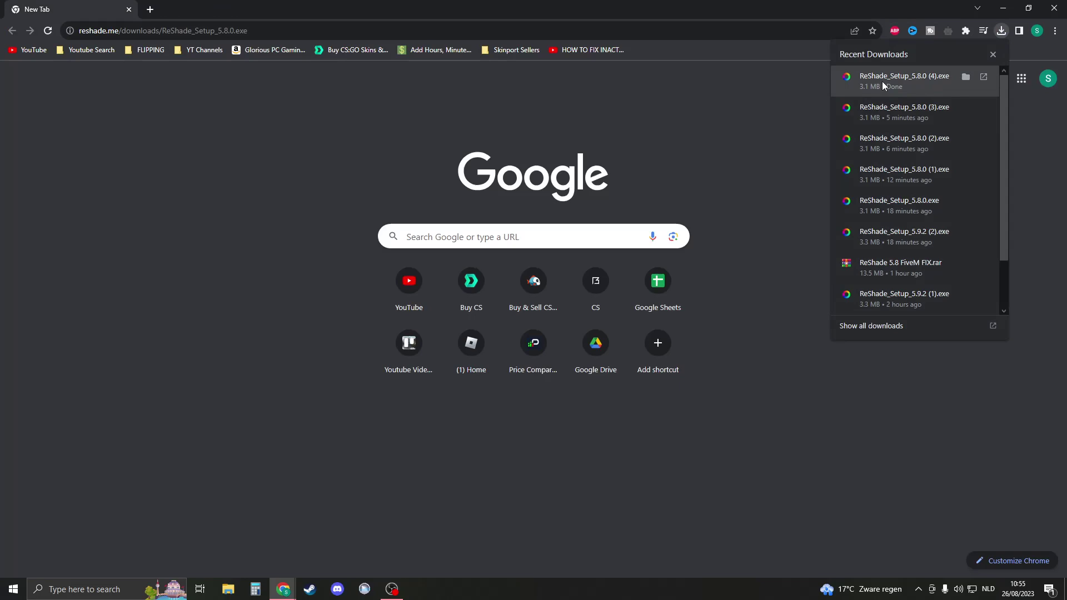
Run ReShade_Setup_5.8.0.exe from the Downloads folder and close the folder window
{"action": "left_click", "coordinate": [884, 81]}
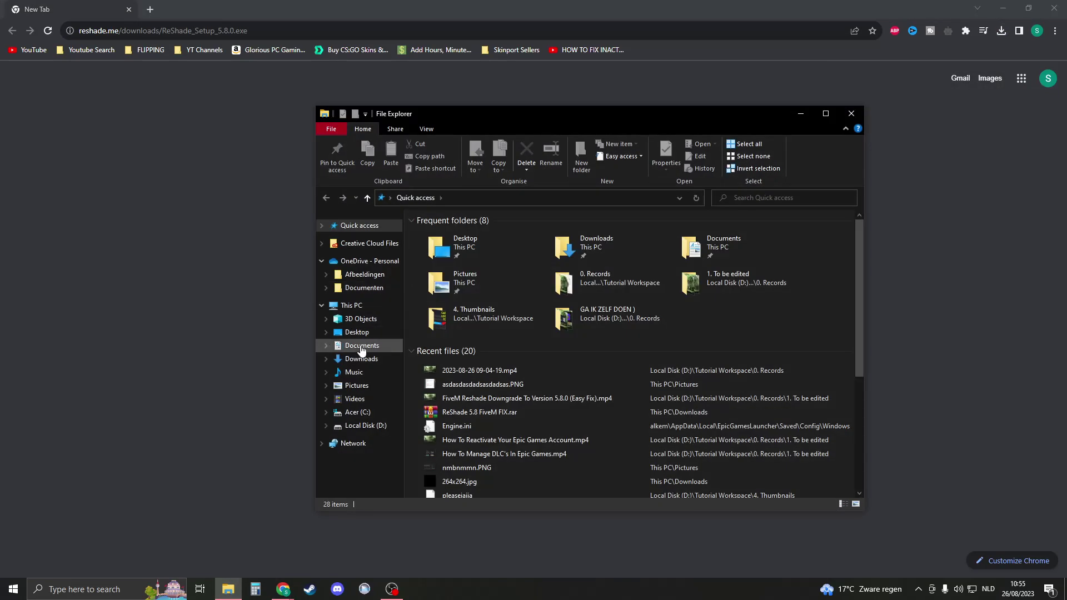
{"action": "left_click", "coordinate": [364, 357]}
{"action": "double_click", "coordinate": [581, 355]}
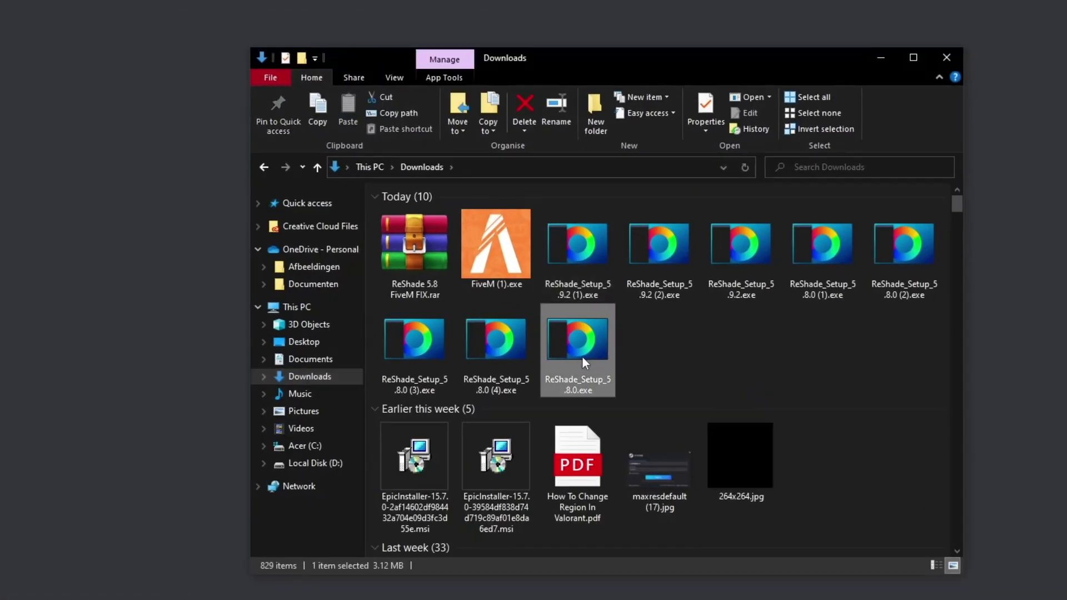
{"action": "left_click", "coordinate": [938, 59]}
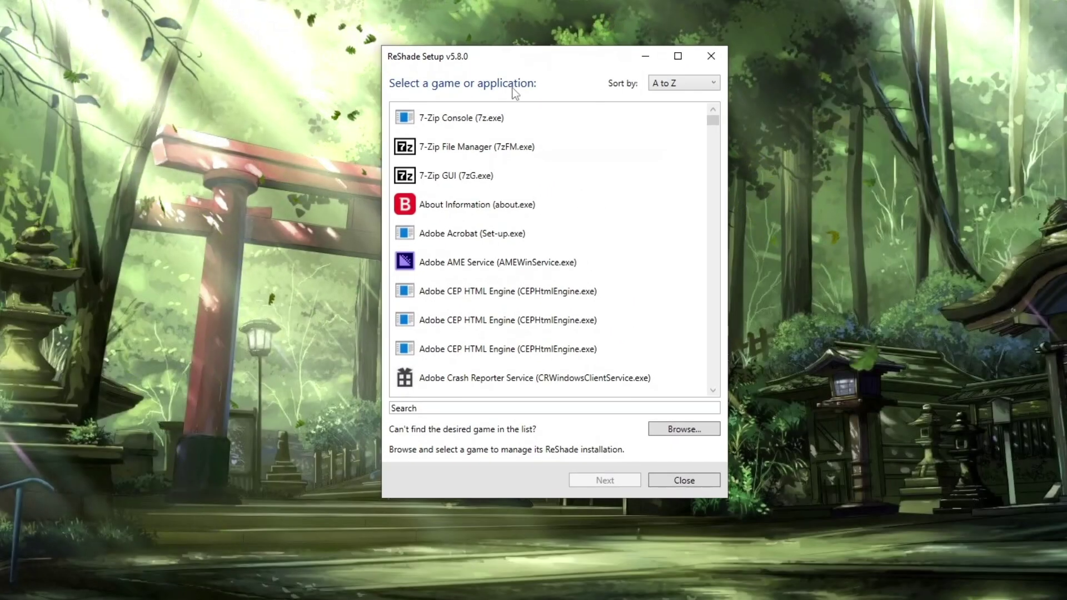
Filter the ReShade Setup application list by gta and select Grand Theft Auto V (GTA5.exe)
{"action": "left_click", "coordinate": [391, 408]}
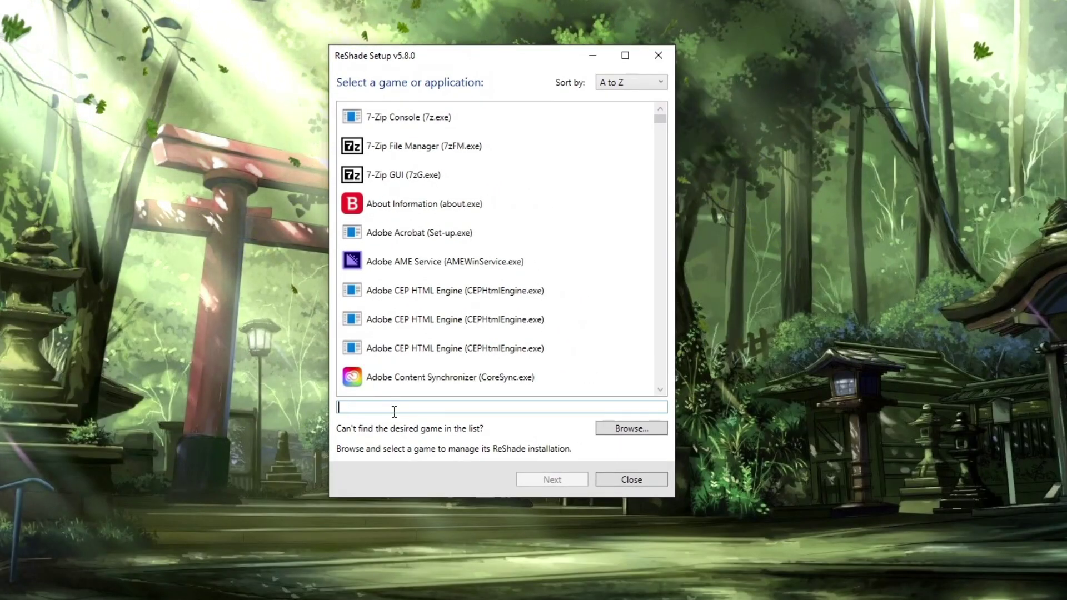
{"action": "type", "text": "gta"}
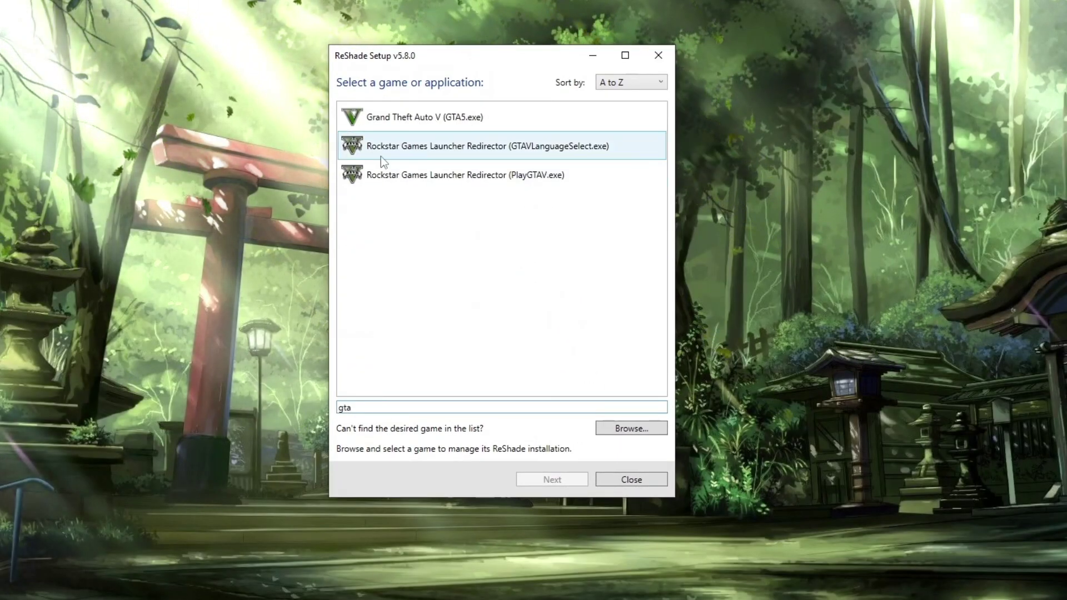
{"action": "key", "text": "Down"}
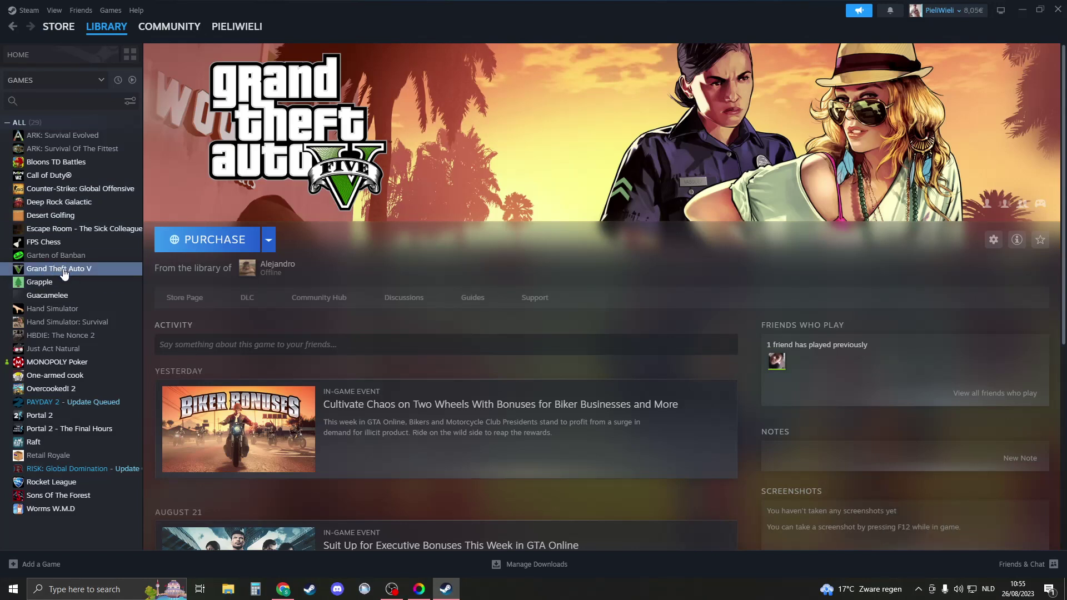
Open the local files folder of Grand Theft Auto V from the Steam library and place it beside the ReShade Setup window
{"action": "right_click", "coordinate": [55, 272]}
{"action": "mouse_move", "coordinate": [107, 337]}
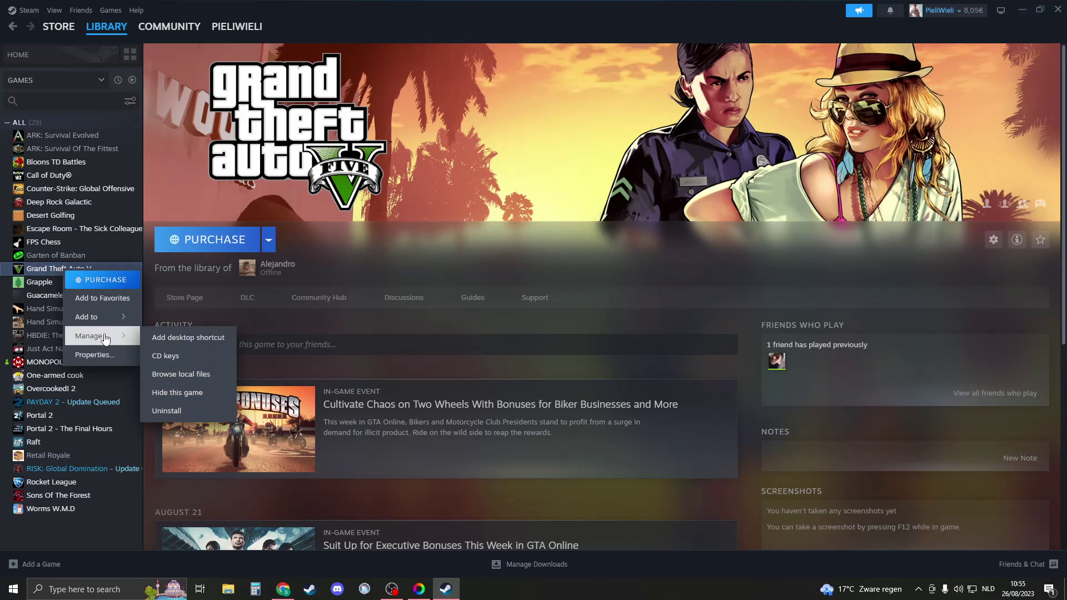
{"action": "left_click", "coordinate": [181, 374]}
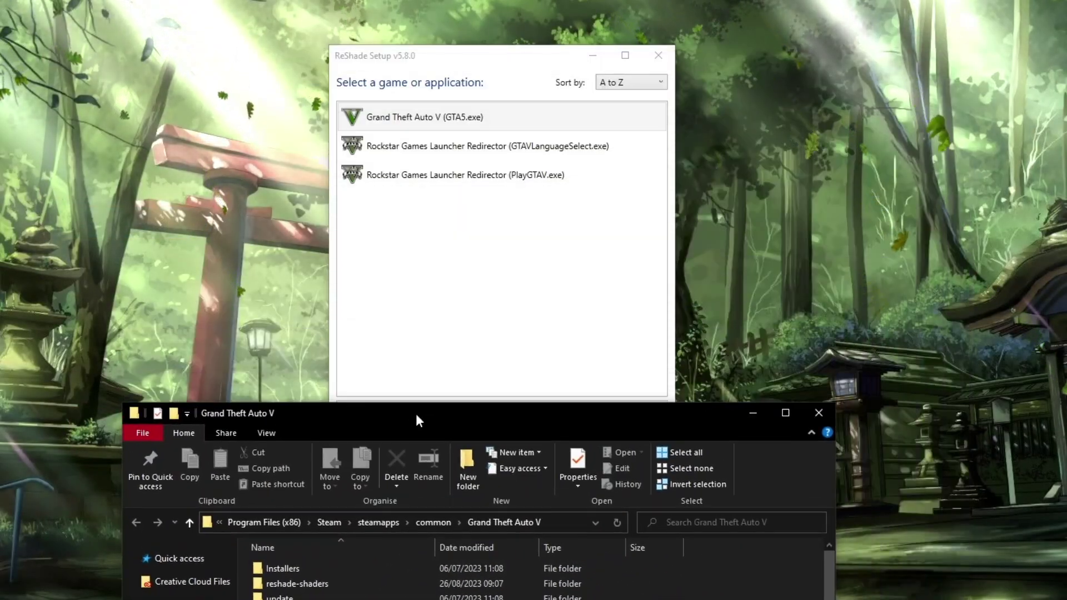
{"action": "left_click_drag", "start_coordinate": [415, 413], "coordinate": [694, 39]}
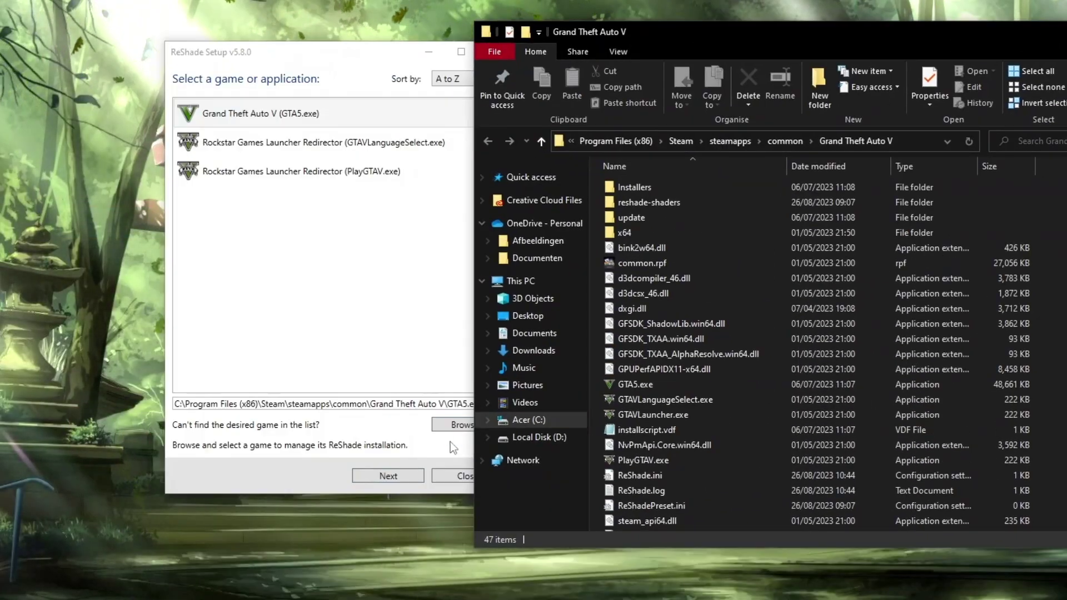
Browse in ReShade Setup to the copied Grand Theft Auto V folder path and choose GTA5.exe as the target game
{"action": "left_click", "coordinate": [451, 440]}
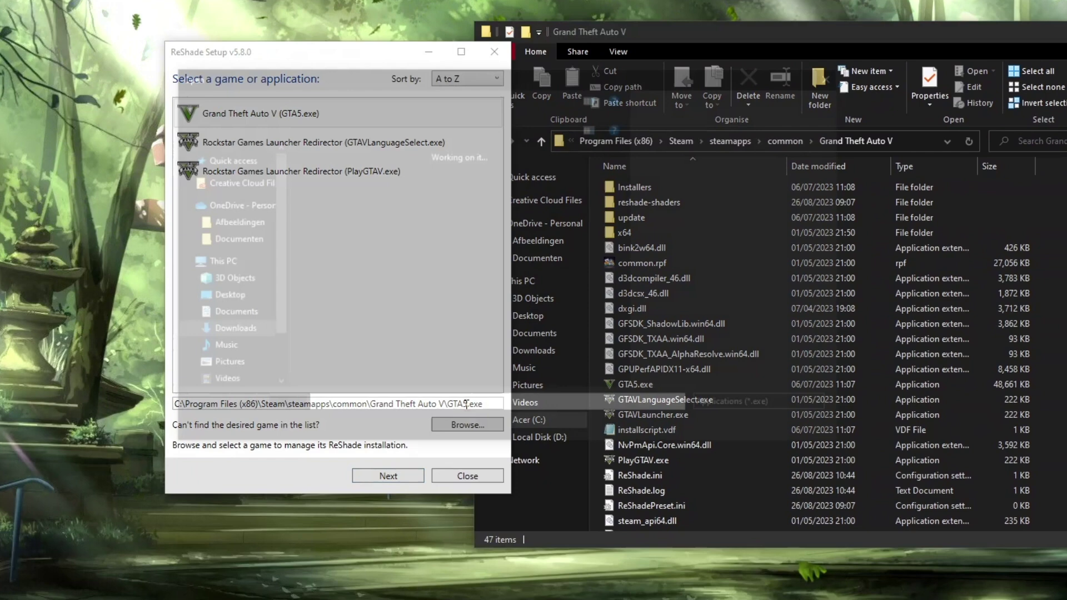
{"action": "left_click_drag", "start_coordinate": [265, 95], "coordinate": [236, 135]}
{"action": "left_click", "coordinate": [875, 144]}
{"action": "key", "text": "ctrl+c"}
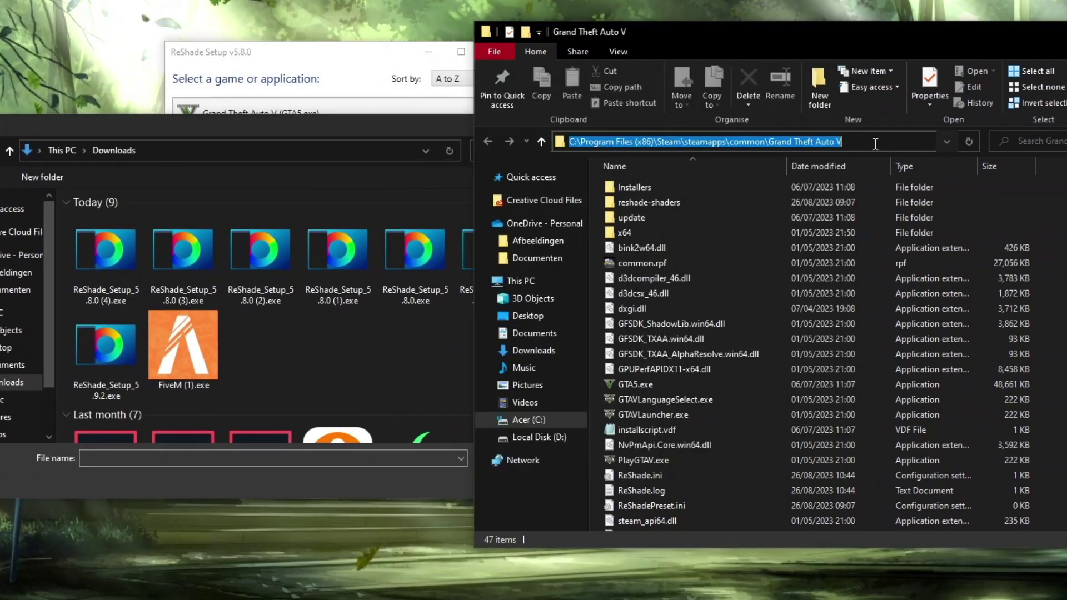
{"action": "left_click", "coordinate": [202, 151]}
{"action": "key", "text": "ctrl+v"}
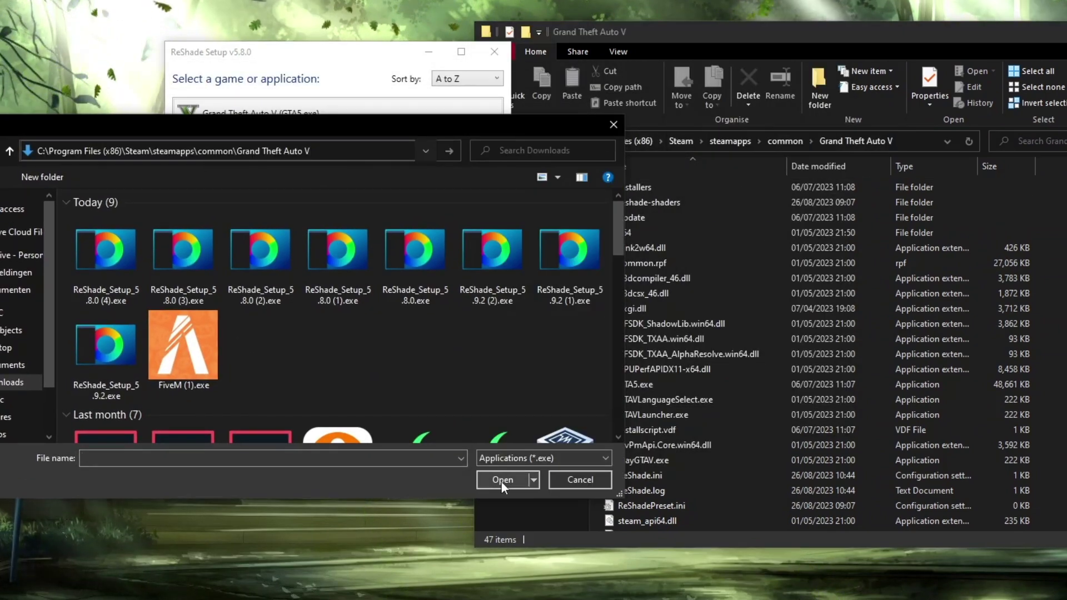
{"action": "key", "text": "Return"}
{"action": "left_click", "coordinate": [167, 280]}
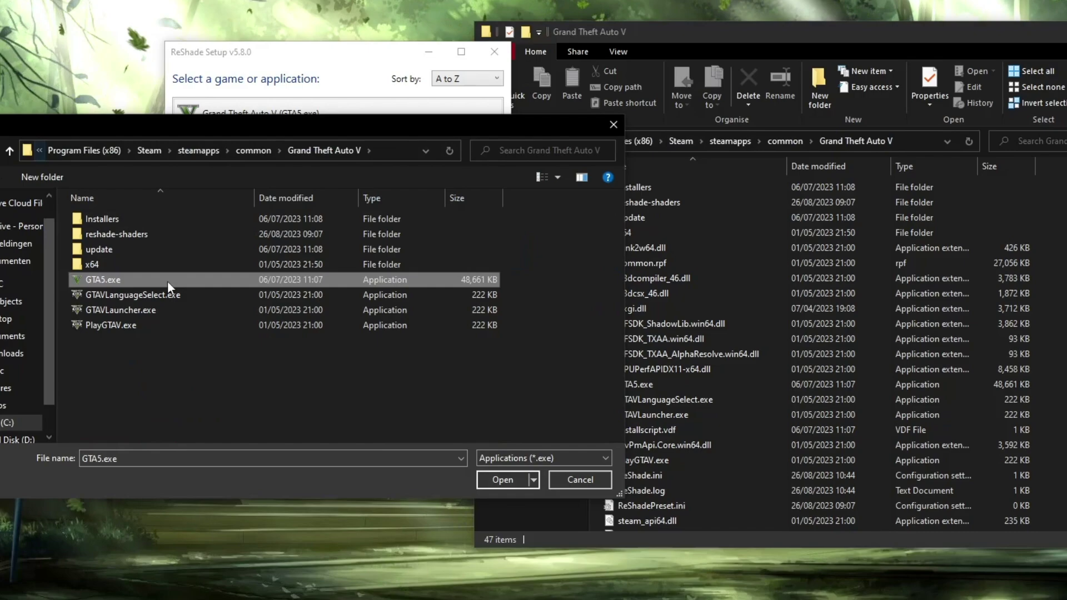
{"action": "key", "text": "Return"}
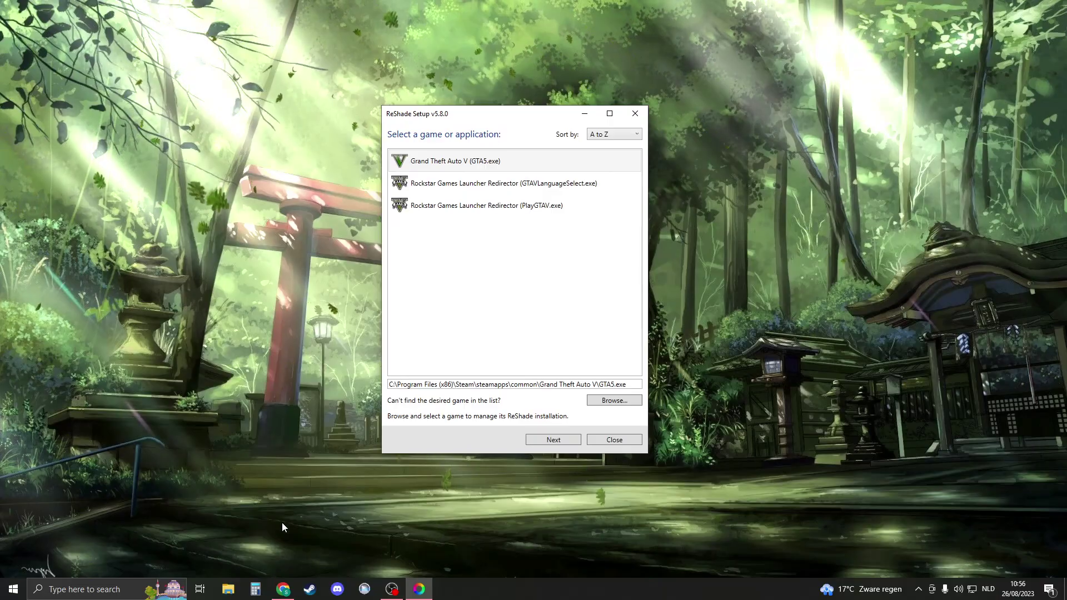
Open the game library in the Epic Games Launcher
{"action": "key", "text": "super"}
{"action": "type", "text": "epic"}
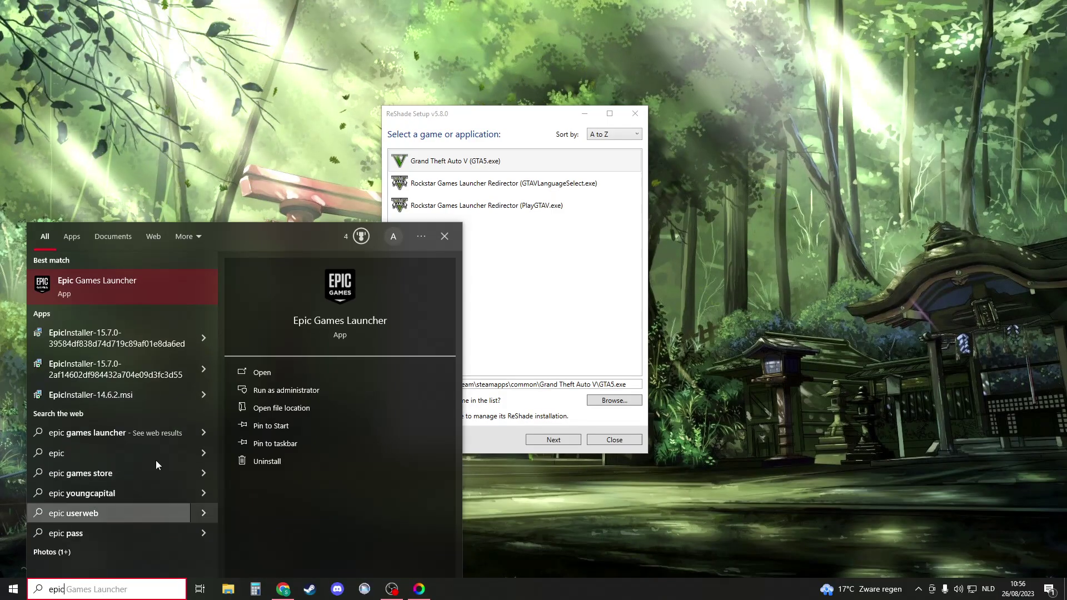
{"action": "left_click", "coordinate": [150, 285]}
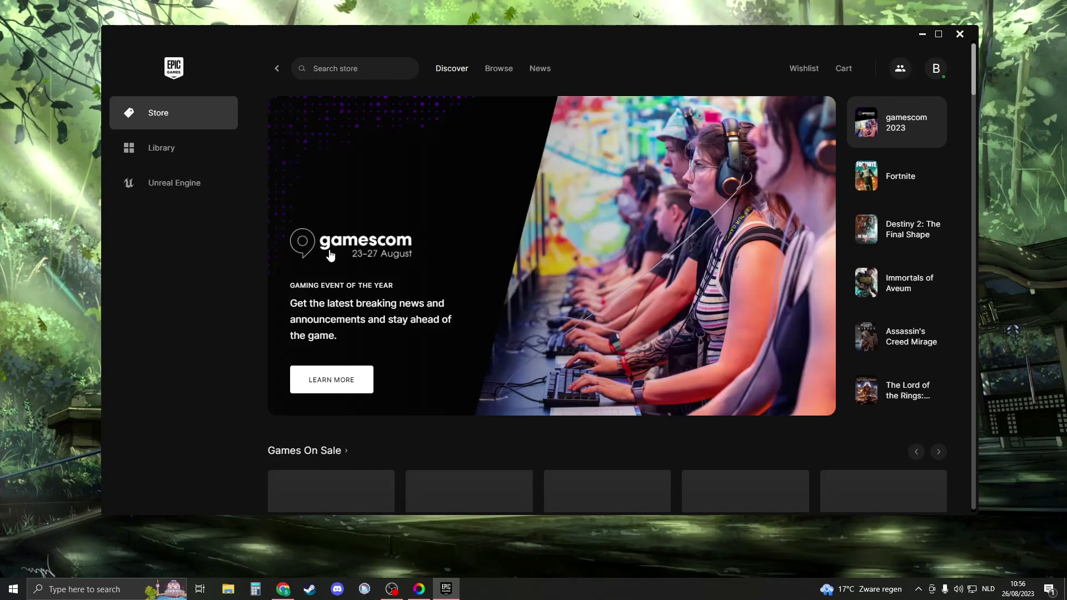
{"action": "left_click", "coordinate": [167, 148]}
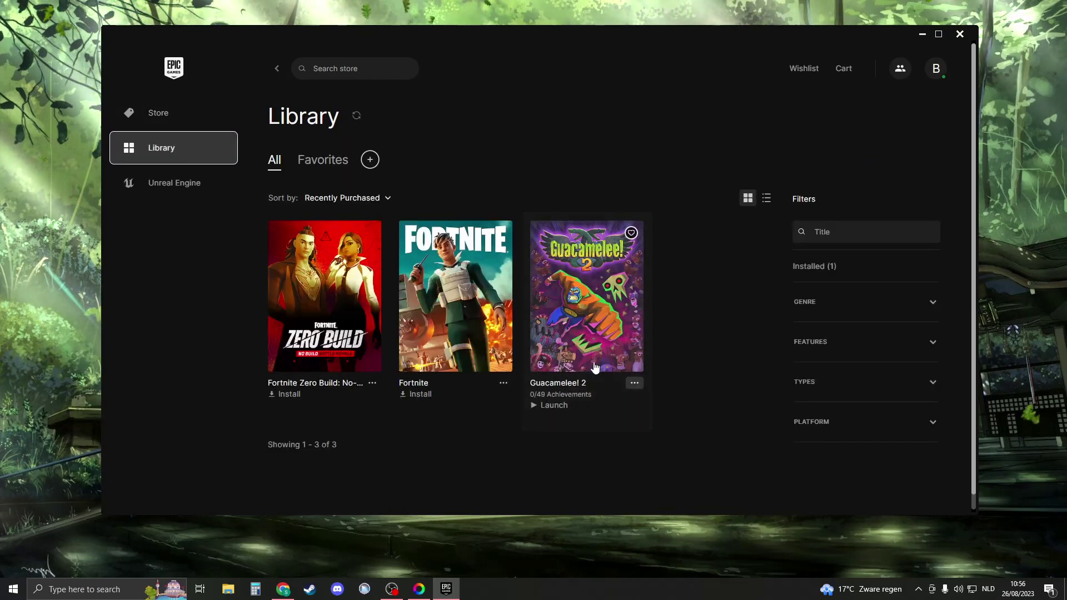
View the installation folder of Guacamelee! 2 from its management options, then close the launcher and the folder
{"action": "left_click", "coordinate": [633, 383]}
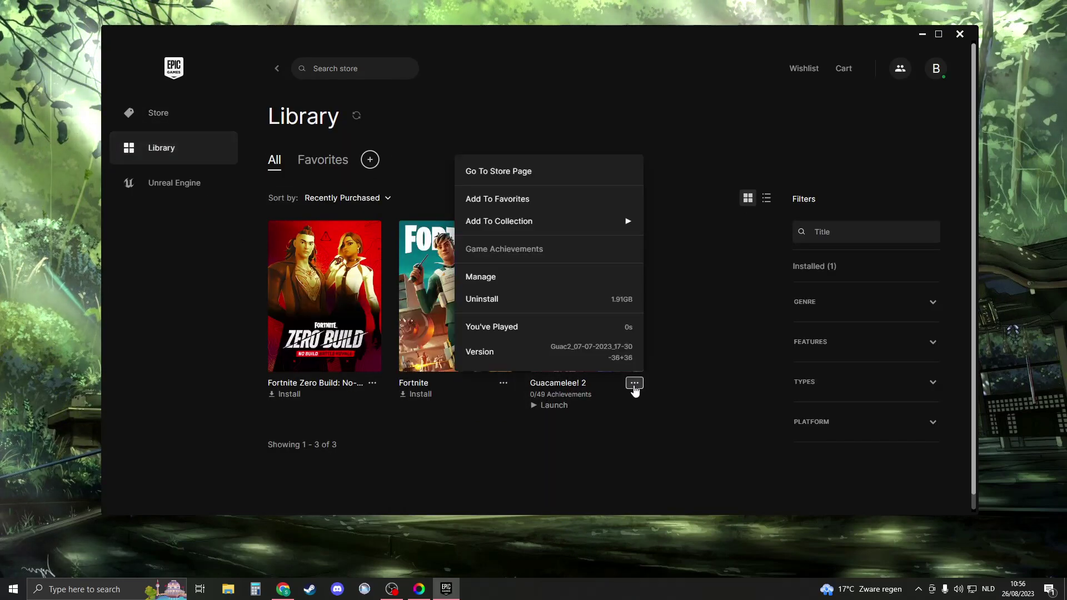
{"action": "left_click", "coordinate": [501, 284]}
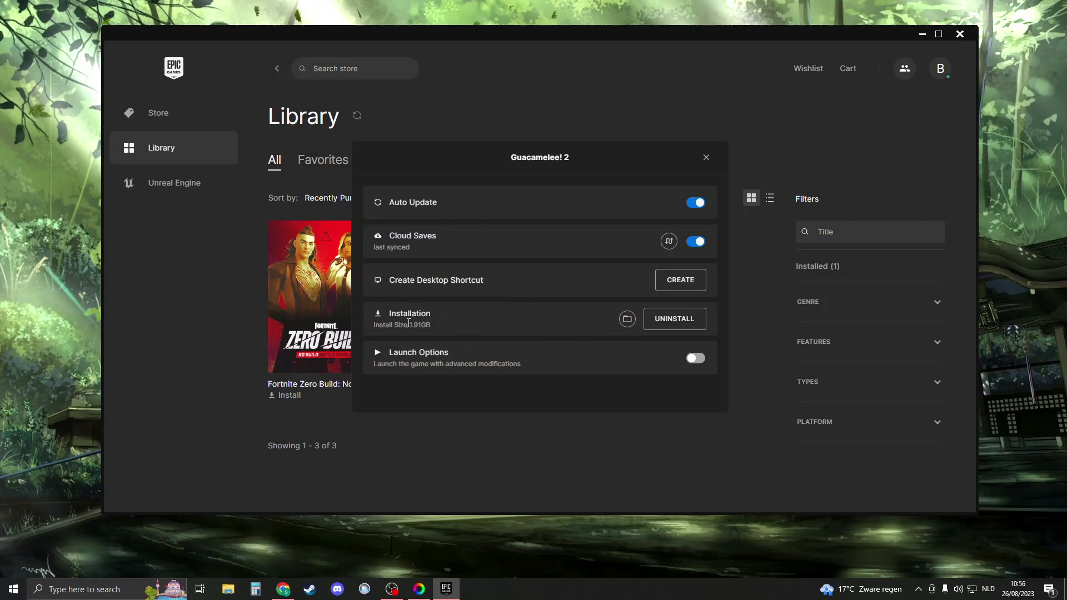
{"action": "left_click", "coordinate": [627, 319]}
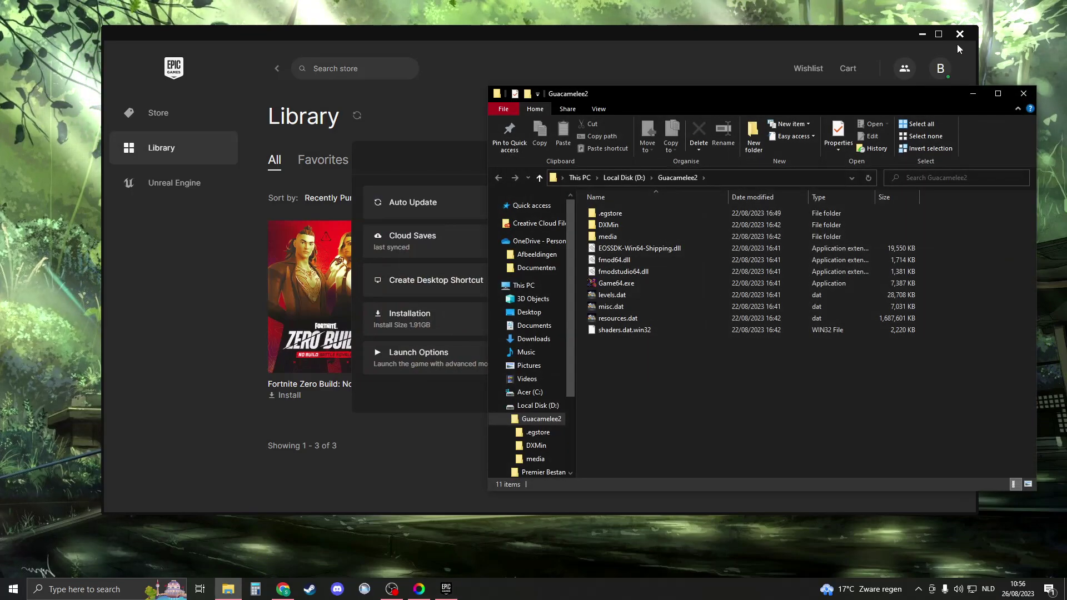
{"action": "left_click", "coordinate": [959, 34]}
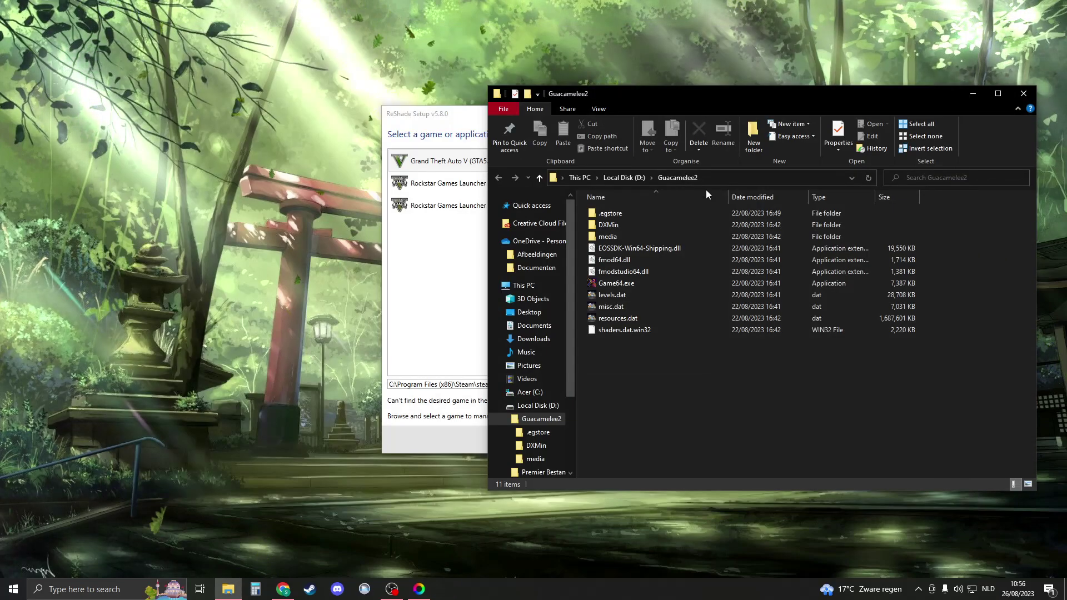
{"action": "left_click", "coordinate": [1023, 93]}
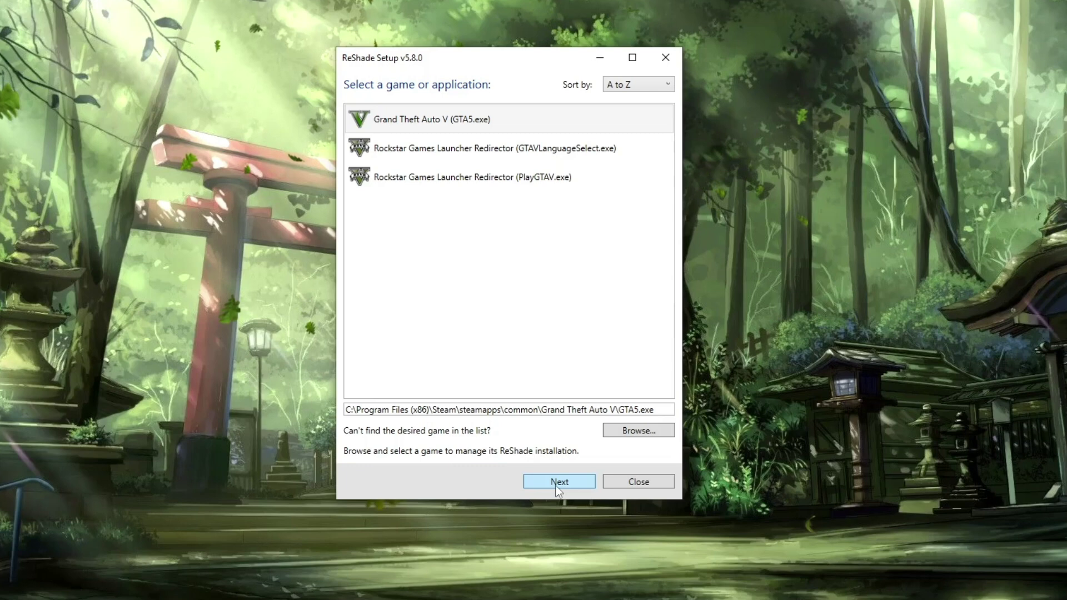
Install ReShade for Grand Theft Auto V with the DirectX 10/11/12 rendering API and the Update operation
{"action": "left_click", "coordinate": [556, 484]}
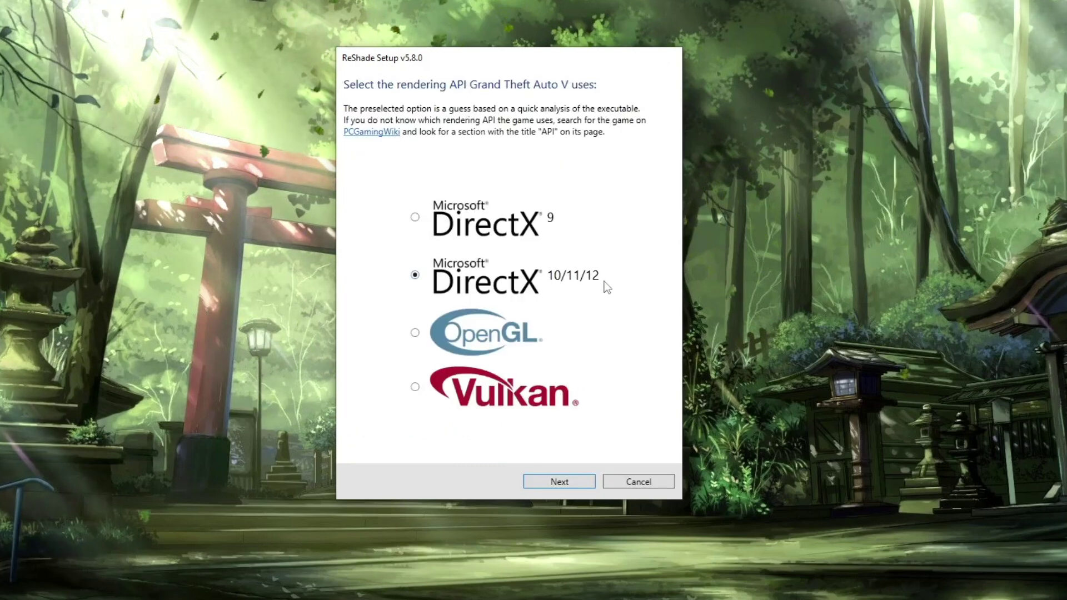
{"action": "left_click", "coordinate": [542, 482]}
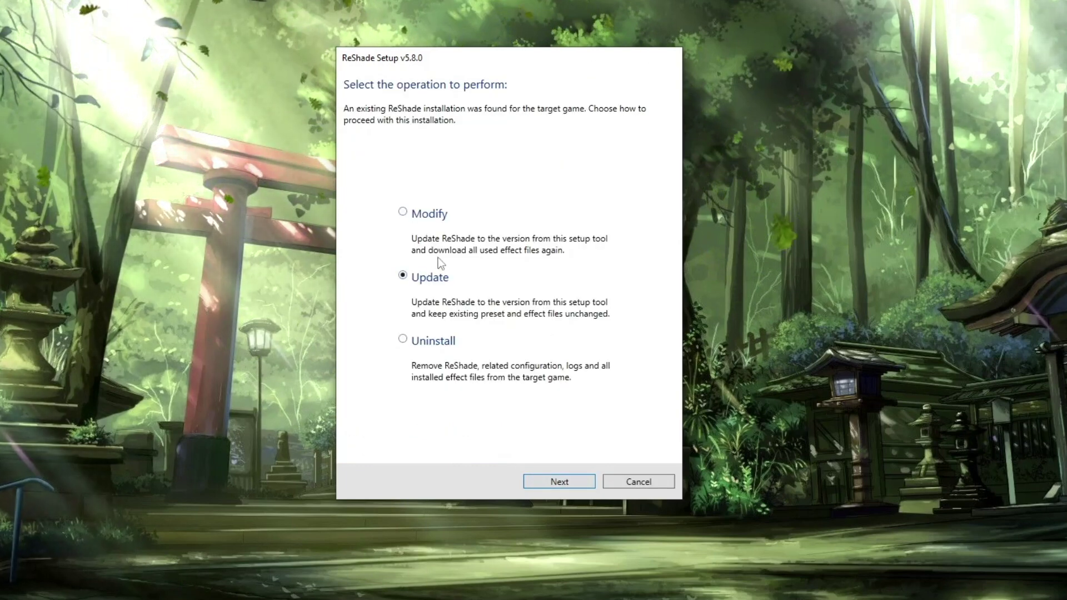
{"action": "left_click_drag", "start_coordinate": [430, 63], "coordinate": [486, 52]}
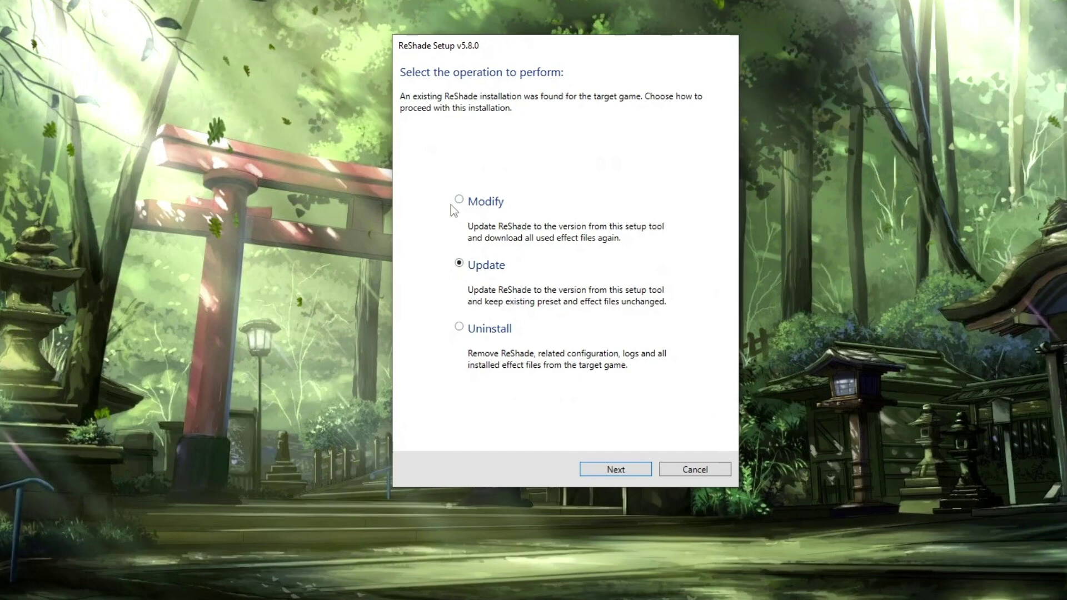
{"action": "left_click", "coordinate": [609, 477]}
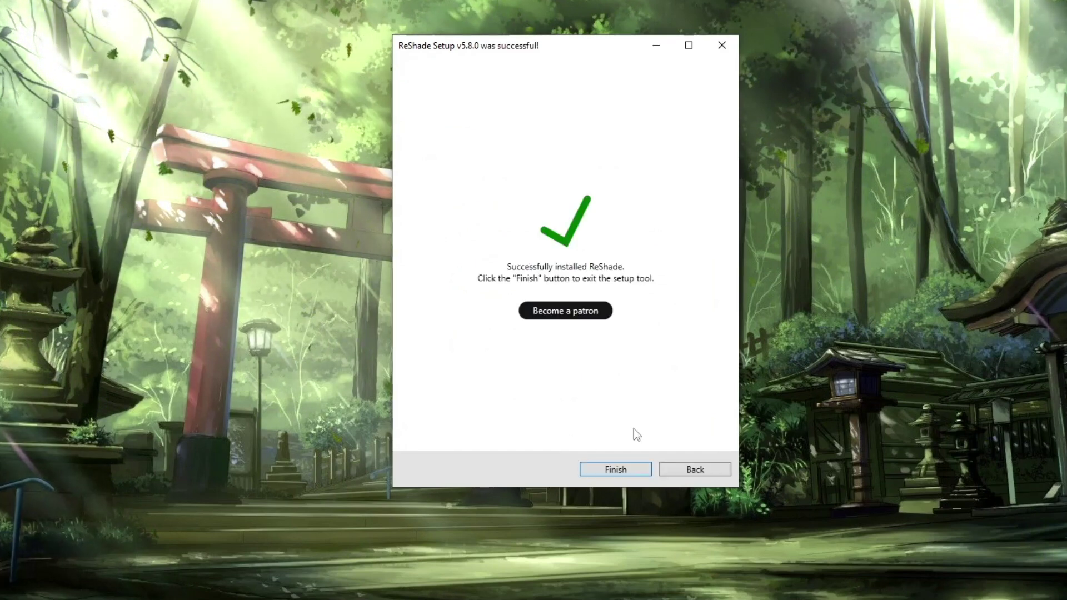
{"action": "left_click_drag", "start_coordinate": [545, 47], "coordinate": [443, 63]}
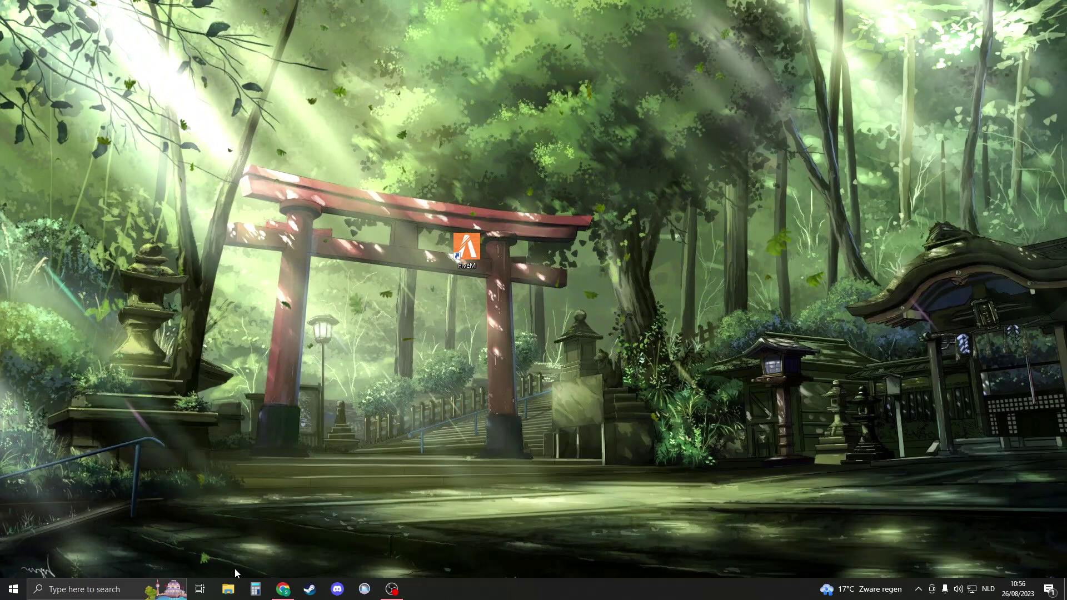
Search Windows for %appdata% and open the Roaming folder
{"action": "key", "text": "super+r"}
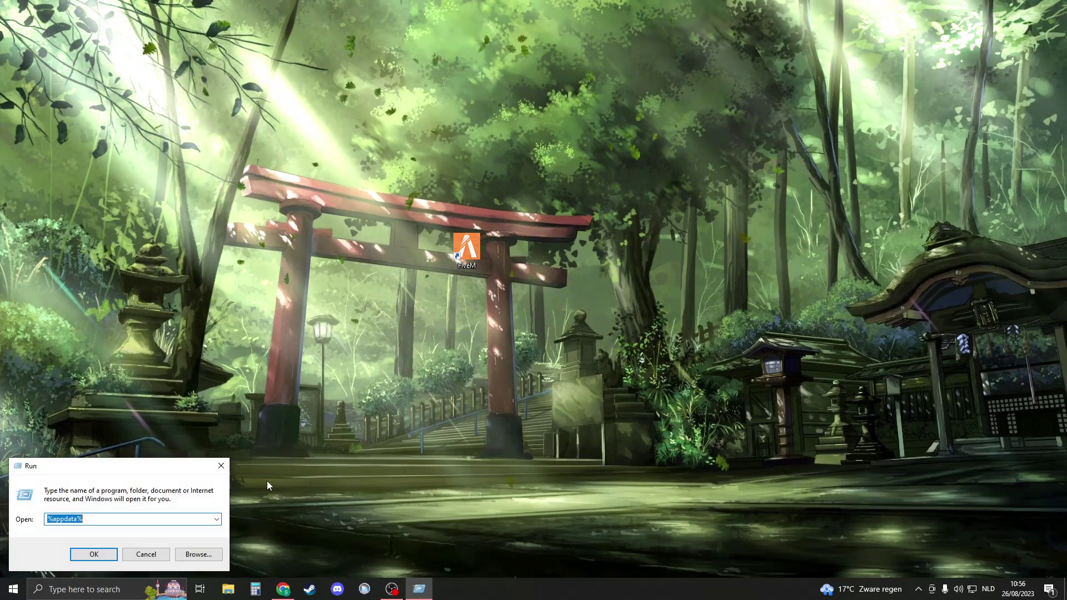
{"action": "left_click", "coordinate": [221, 467]}
{"action": "left_click", "coordinate": [103, 588]}
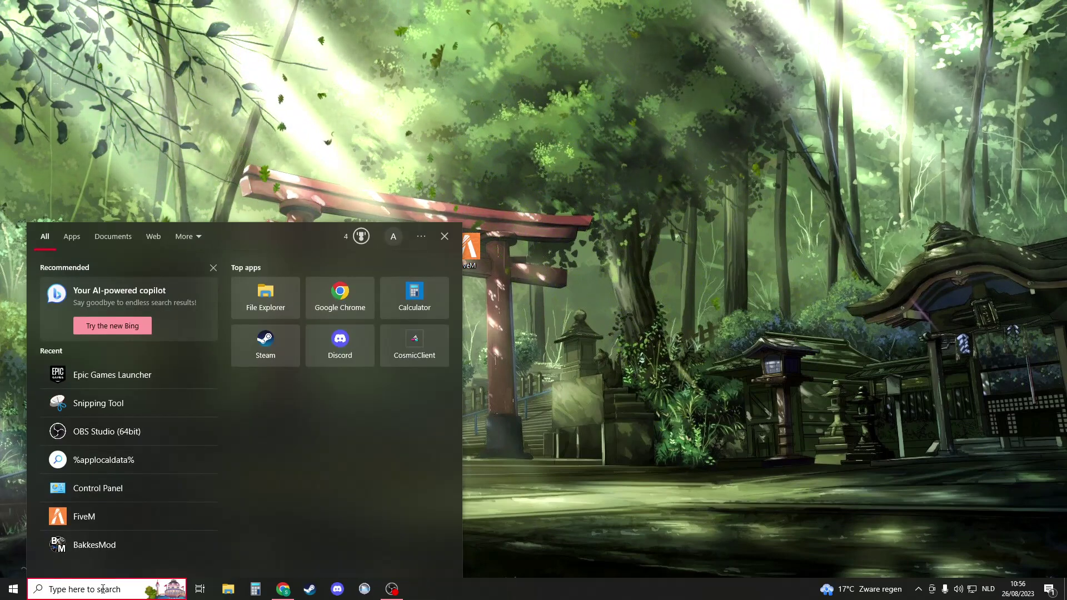
{"action": "type", "text": "%appdata%"}
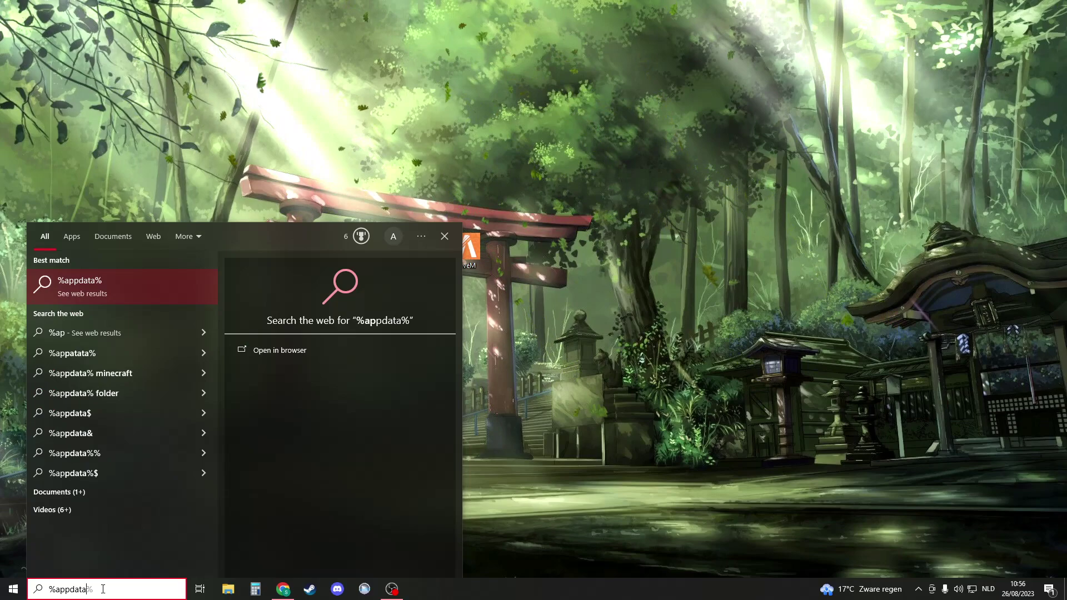
{"action": "left_click", "coordinate": [145, 287]}
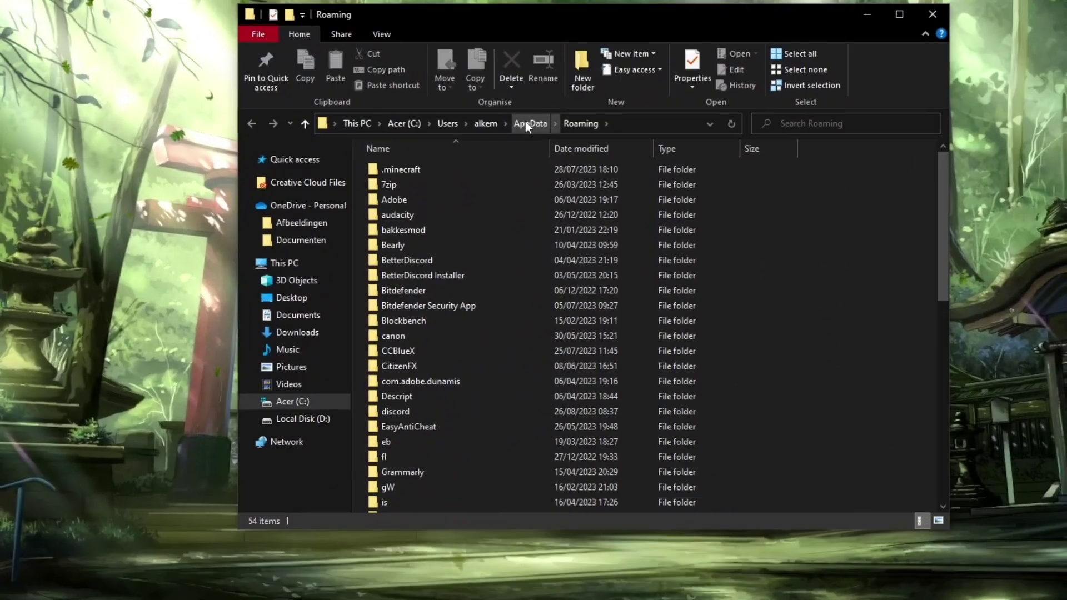
Go up to AppData and open the plugins folder inside Local, FiveM, FiveM Application Data
{"action": "left_click", "coordinate": [525, 122]}
{"action": "left_click", "coordinate": [401, 172]}
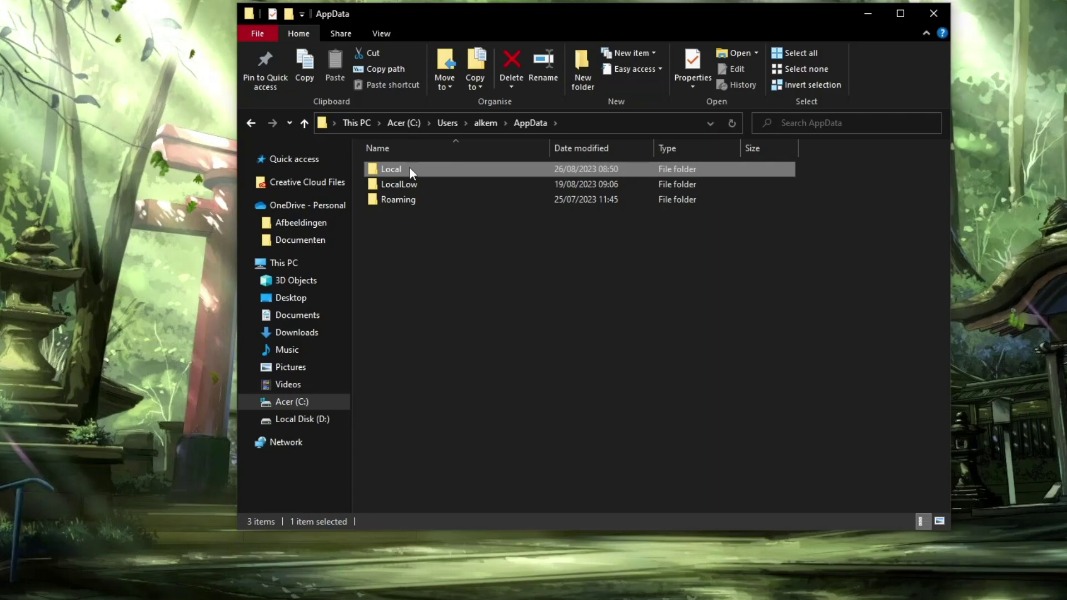
{"action": "double_click", "coordinate": [413, 169]}
{"action": "left_click", "coordinate": [426, 230]}
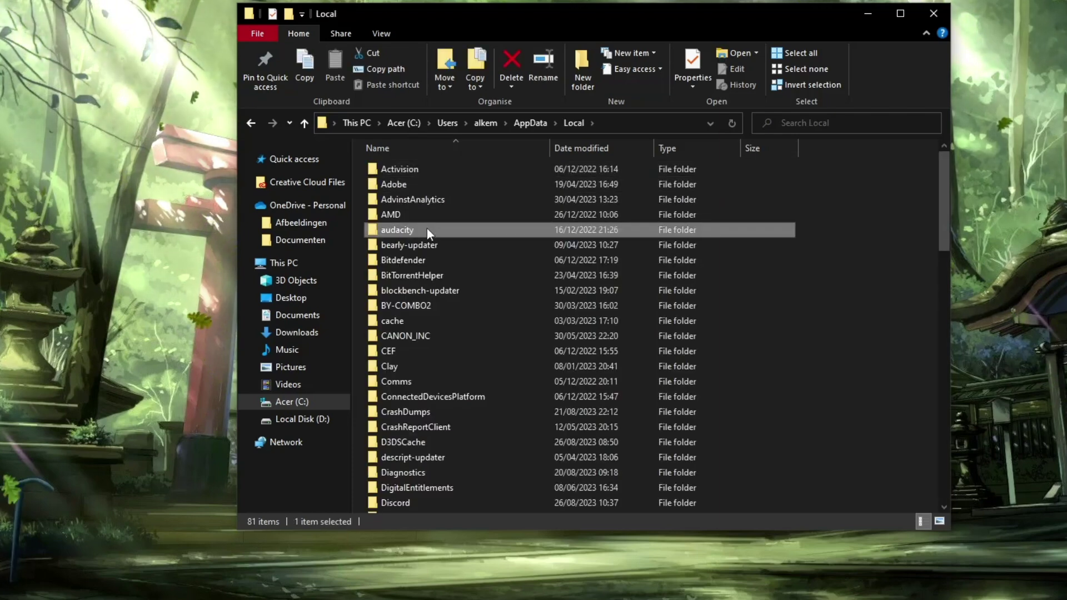
{"action": "scroll", "coordinate": [428, 223], "scroll_direction": "down", "scroll_amount": 10}
{"action": "double_click", "coordinate": [426, 200]}
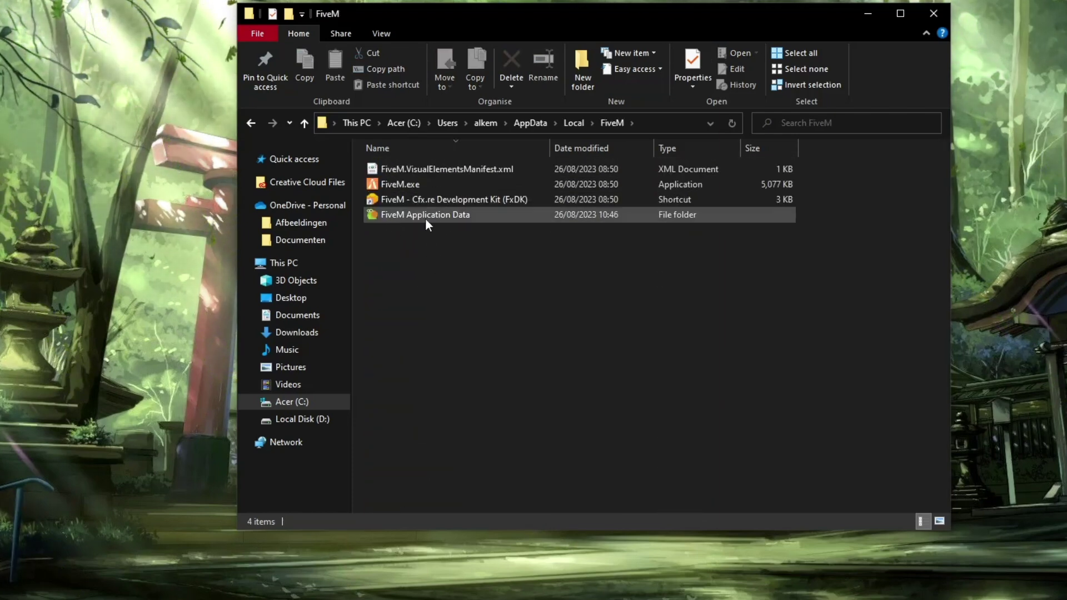
{"action": "double_click", "coordinate": [442, 218]}
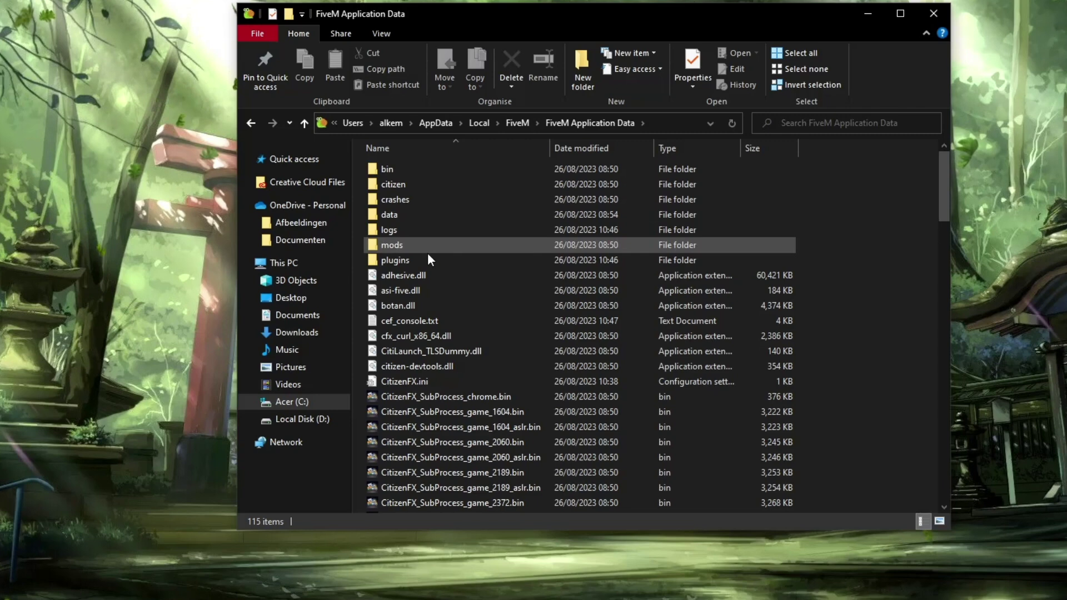
{"action": "double_click", "coordinate": [427, 252]}
Delete all files and folders in the FiveM plugins folder
{"action": "left_click_drag", "start_coordinate": [431, 312], "coordinate": [411, 169]}
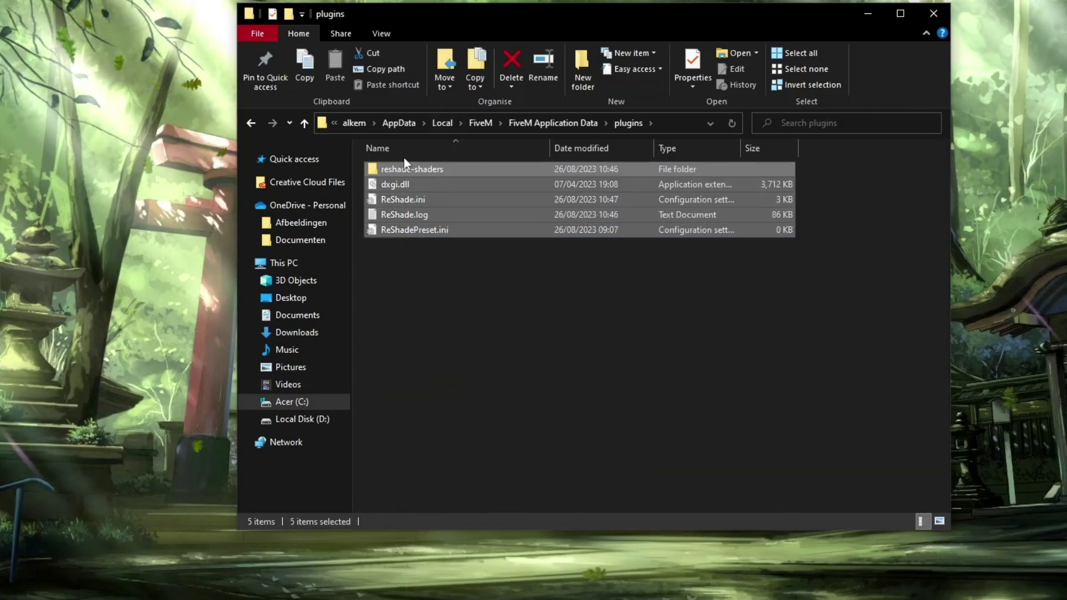
{"action": "key", "text": "Delete"}
{"action": "left_click_drag", "start_coordinate": [464, 16], "coordinate": [653, 11]}
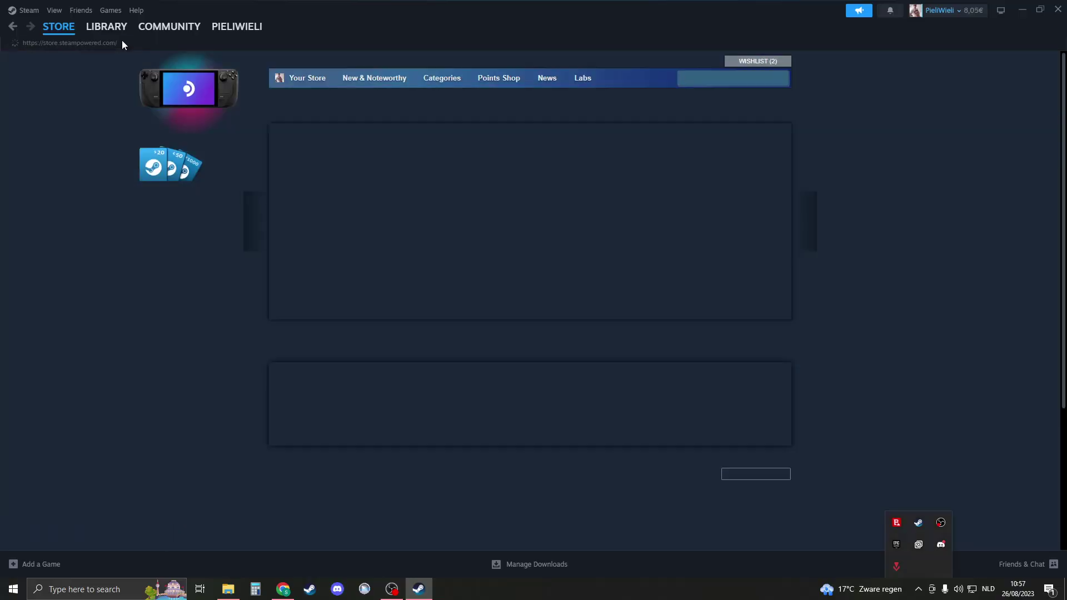
Open the Grand Theft Auto V installation folder from the Steam library and place its window beside the plugins folder
{"action": "left_click", "coordinate": [109, 28]}
{"action": "right_click", "coordinate": [102, 271]}
{"action": "left_click", "coordinate": [222, 374]}
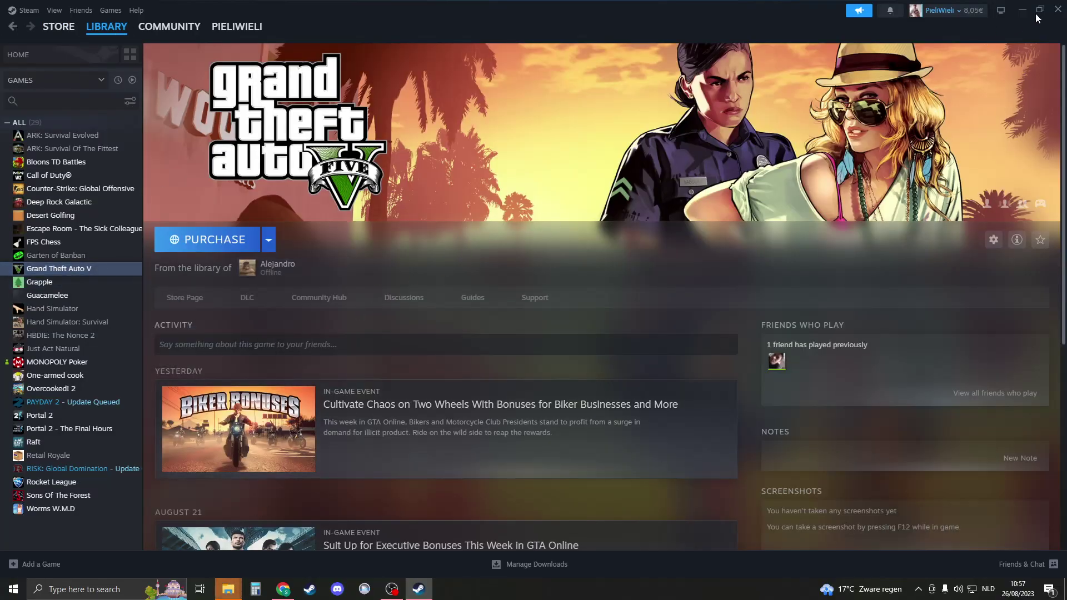
{"action": "left_click", "coordinate": [1057, 10]}
{"action": "mouse_move", "coordinate": [625, 93]}
{"action": "left_mouse_down"}
{"action": "mouse_move", "coordinate": [254, 139]}
{"action": "mouse_move", "coordinate": [627, 96]}
{"action": "left_mouse_up"}
{"action": "left_click", "coordinate": [625, 84]}
{"action": "left_click_drag", "start_coordinate": [411, 138], "coordinate": [250, 236]}
Copy reshade-shaders, dxgi.dll, ReShade.ini and ReShadePreset.ini from the Grand Theft Auto V folder into the FiveM plugins folder
{"action": "left_click", "coordinate": [197, 220]}
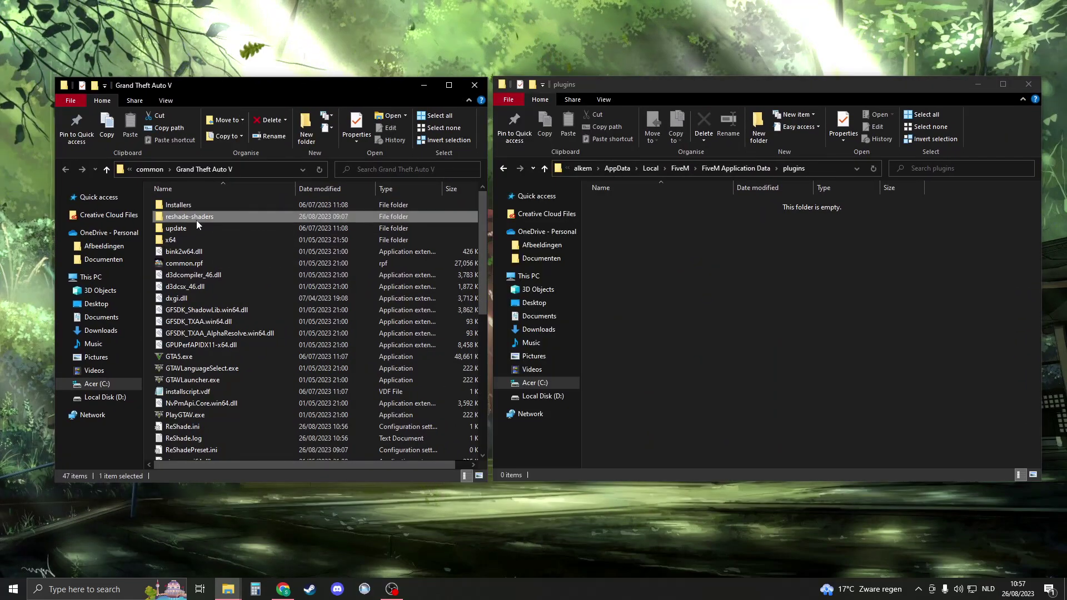
{"action": "left_click", "coordinate": [177, 298]}
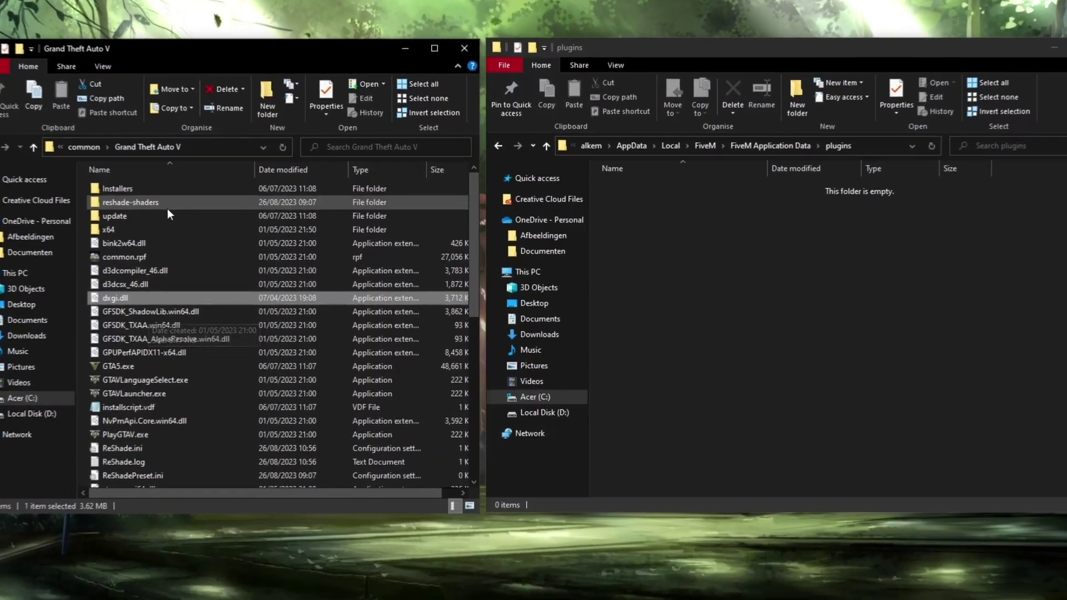
{"action": "left_click", "coordinate": [172, 211]}
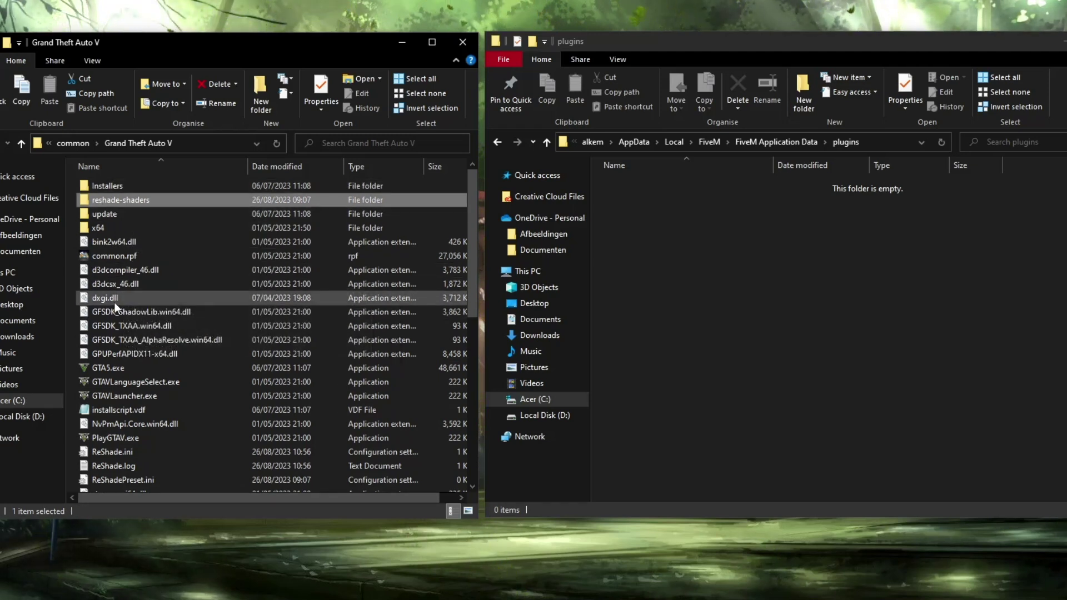
{"action": "left_click", "coordinate": [142, 301], "text": "ctrl"}
{"action": "scroll", "coordinate": [166, 311], "scroll_direction": "down", "scroll_amount": 2}
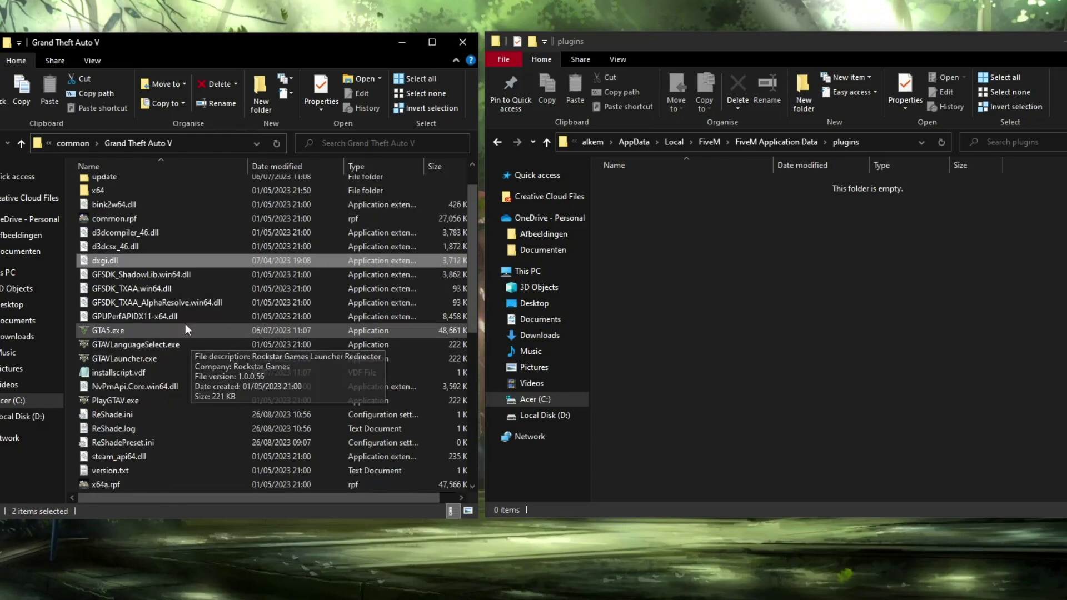
{"action": "scroll", "coordinate": [186, 322], "scroll_direction": "down", "scroll_amount": 1}
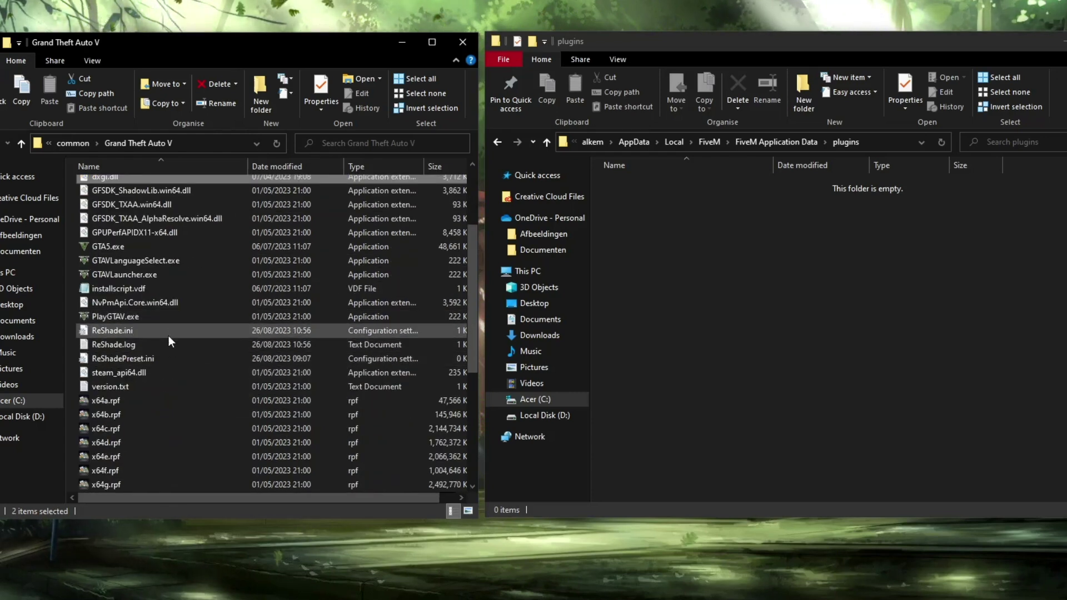
{"action": "left_click", "coordinate": [150, 333], "text": "ctrl"}
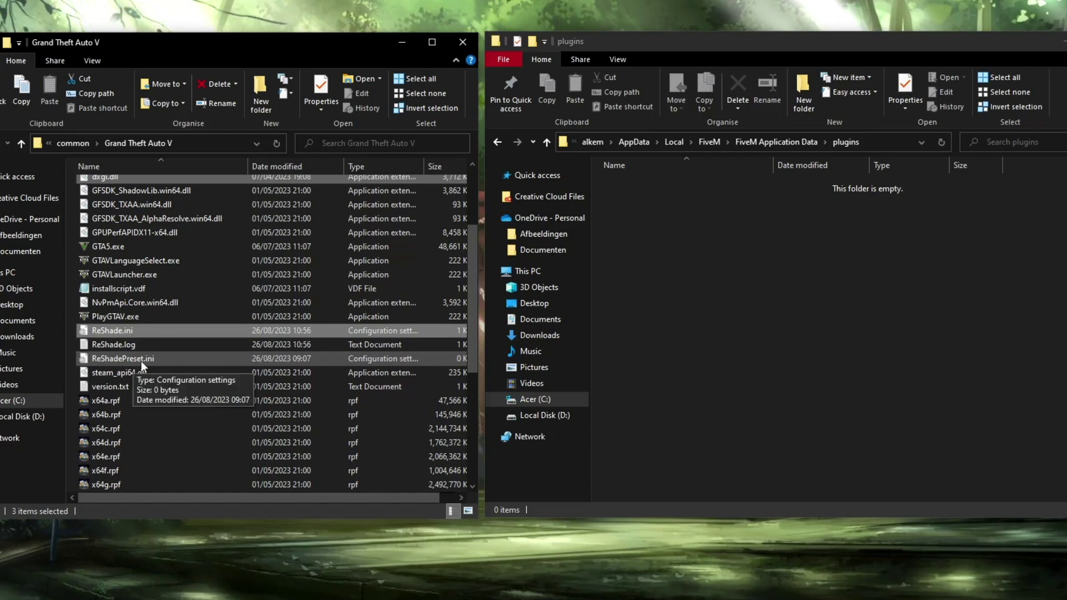
{"action": "left_click", "coordinate": [159, 360], "text": "ctrl"}
{"action": "scroll", "coordinate": [167, 355], "scroll_direction": "up", "scroll_amount": 3}
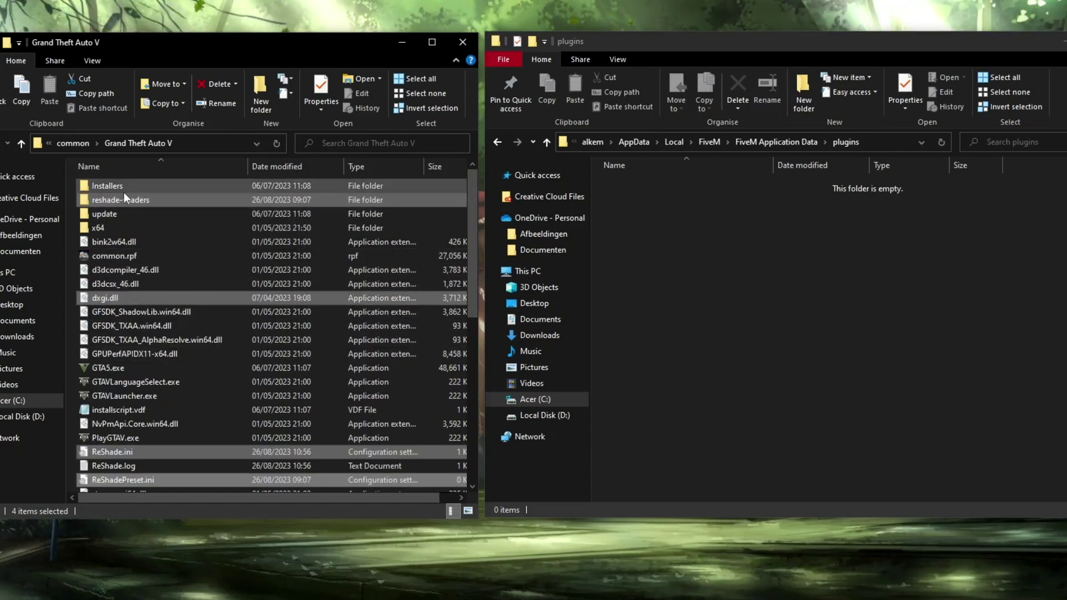
{"action": "left_click", "coordinate": [18, 93]}
{"action": "left_click", "coordinate": [807, 271]}
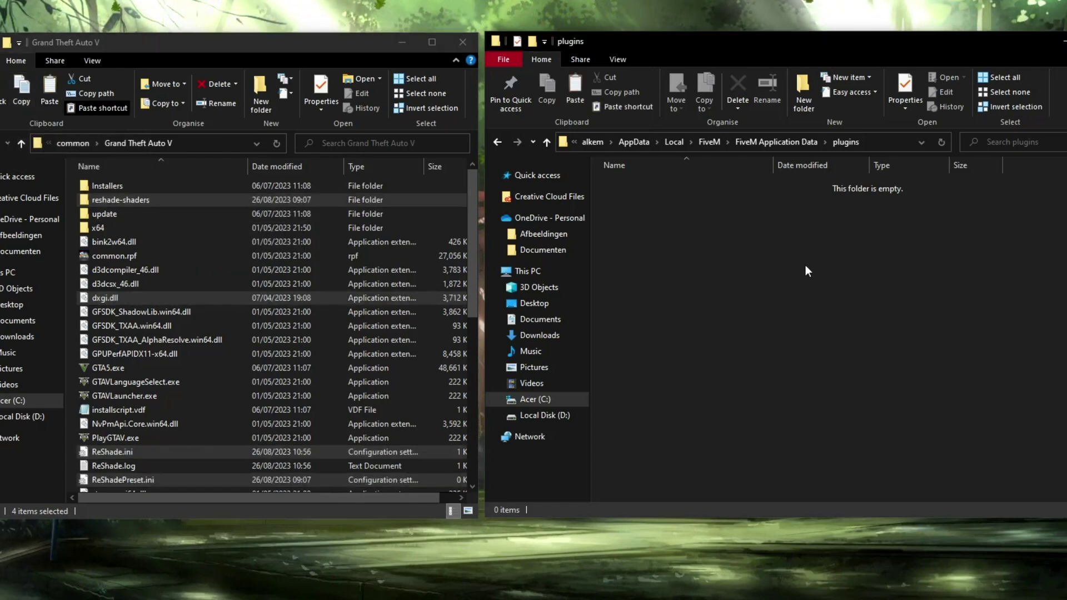
{"action": "key", "text": "ctrl+v"}
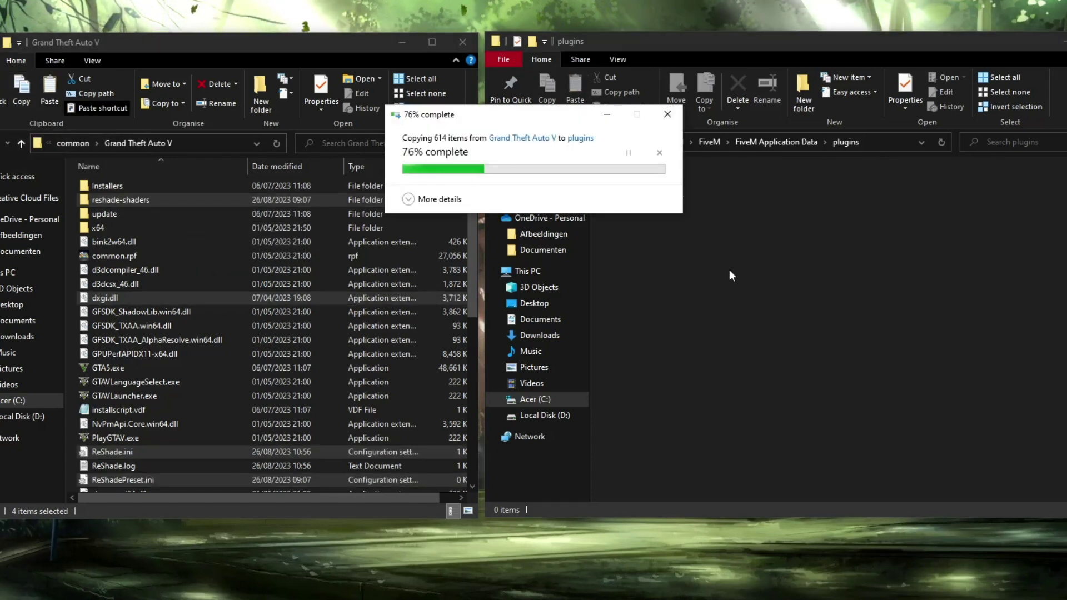
{"action": "left_click_drag", "start_coordinate": [672, 43], "coordinate": [669, 52]}
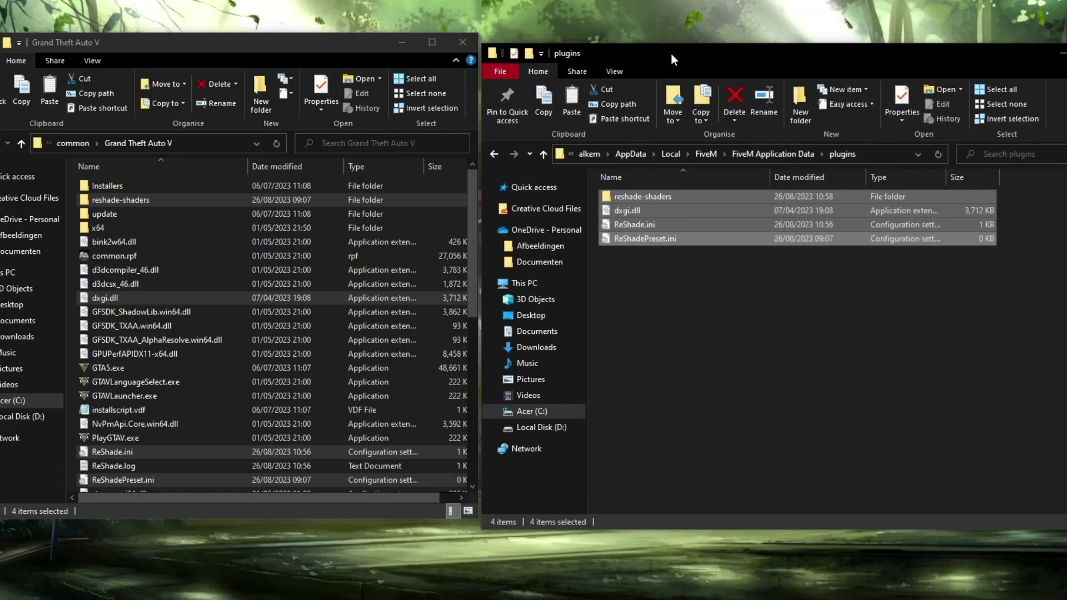
{"action": "left_click", "coordinate": [660, 301]}
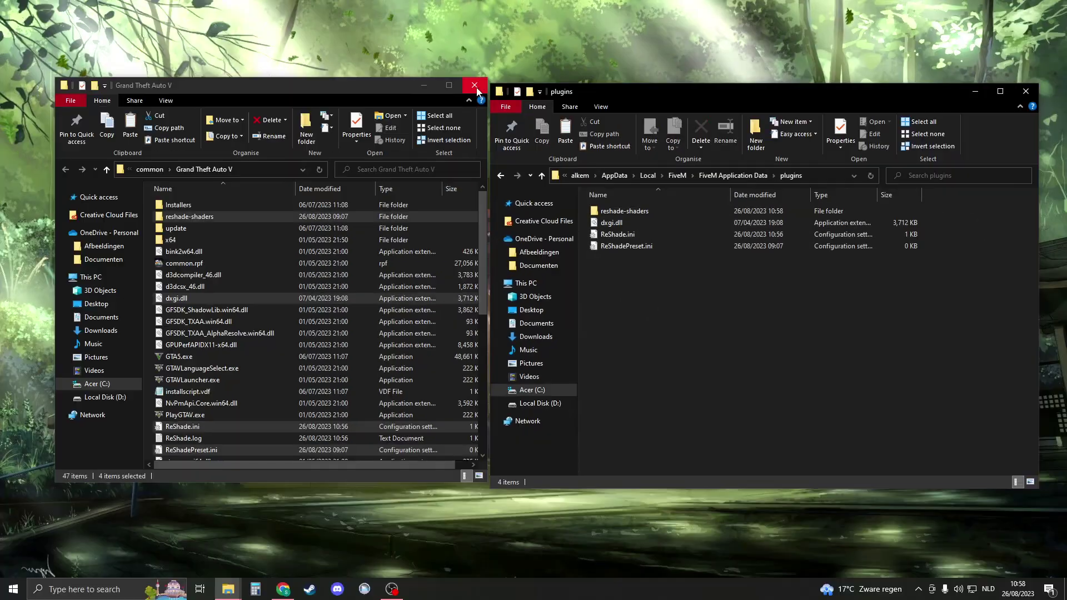
Close both folder windows and launch FiveM from the desktop
{"action": "left_click", "coordinate": [475, 87]}
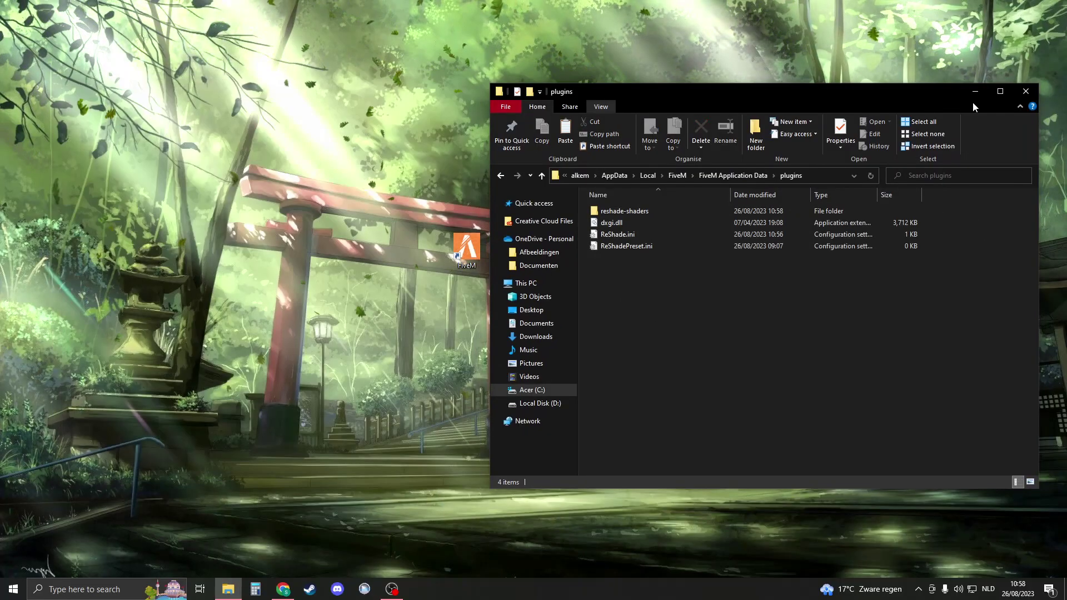
{"action": "left_click", "coordinate": [1025, 92]}
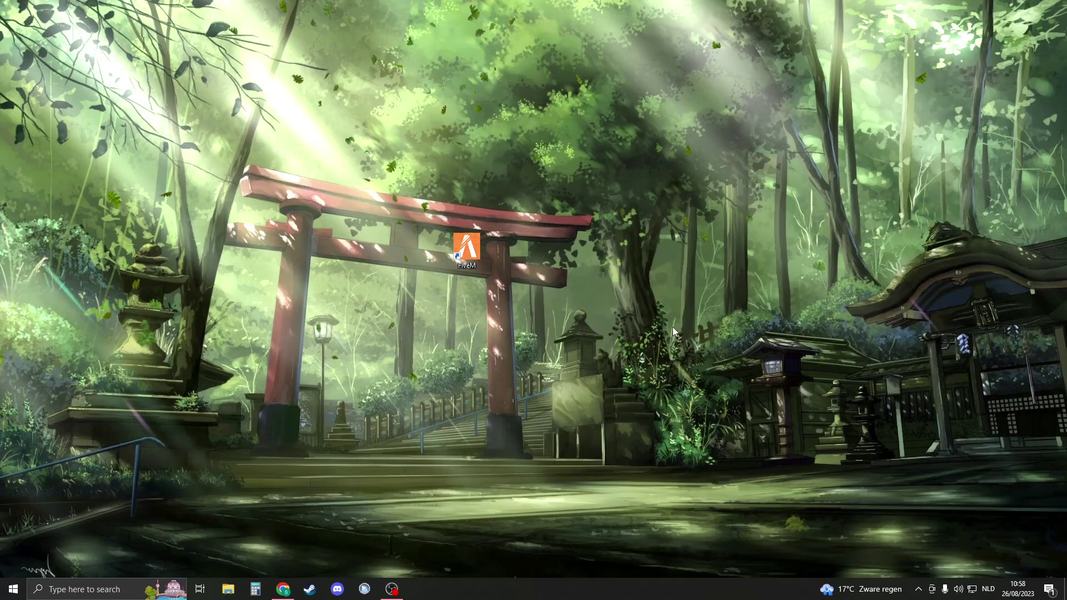
{"action": "double_click", "coordinate": [475, 257]}
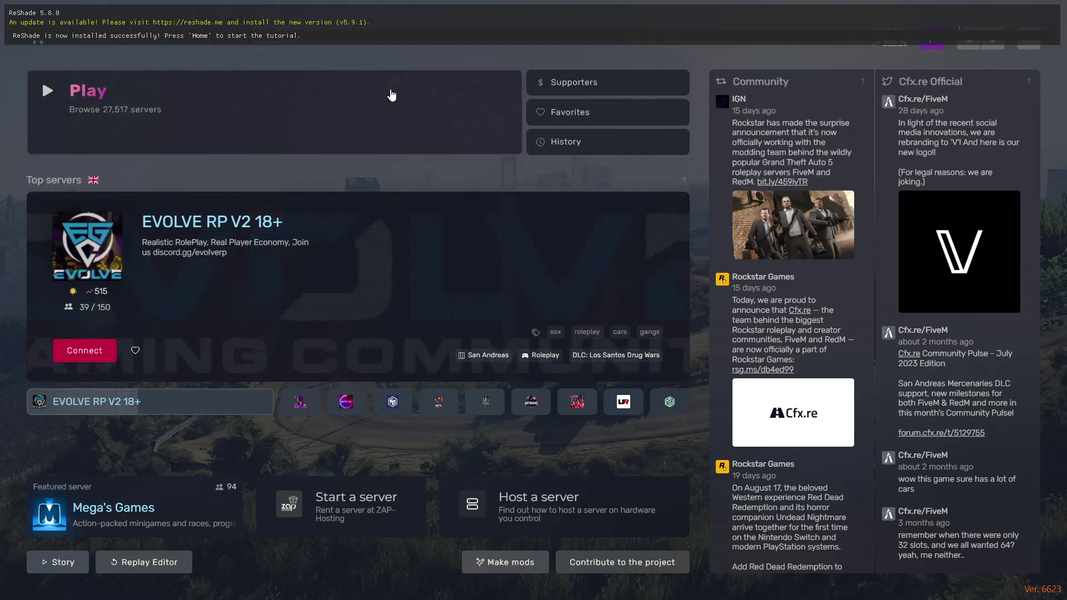
Open the ReShade overlay in FiveM and continue past the tutorial's welcome page
{"action": "key", "text": "Home"}
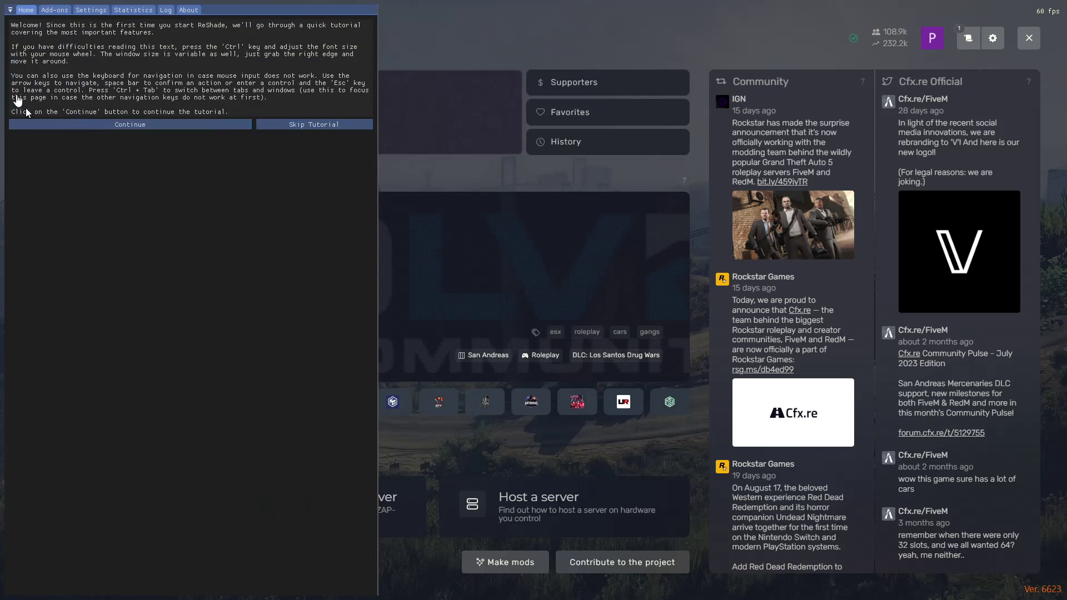
{"action": "left_click", "coordinate": [84, 124]}
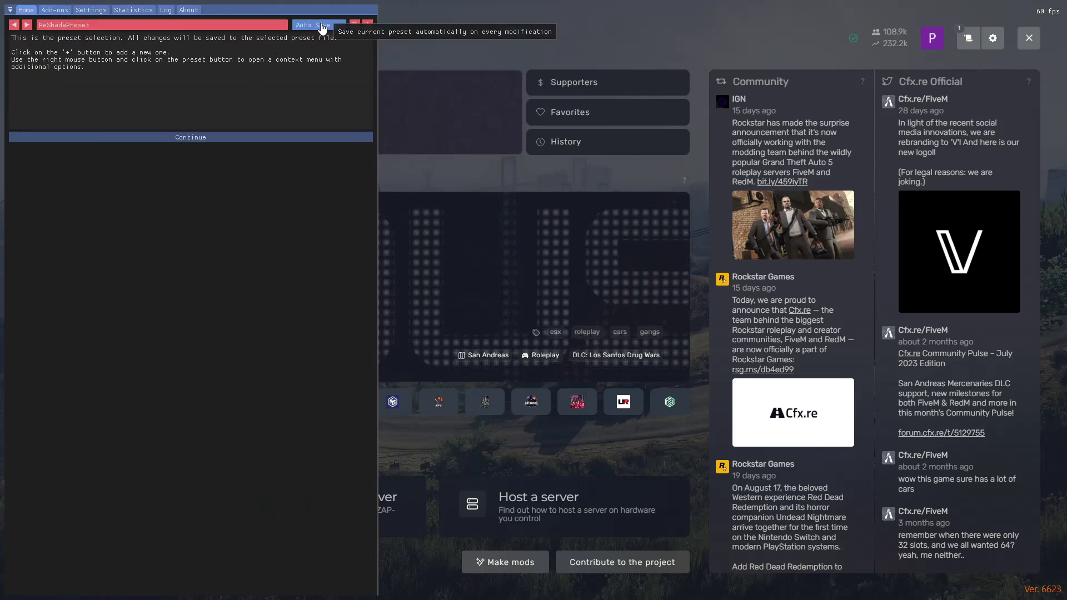